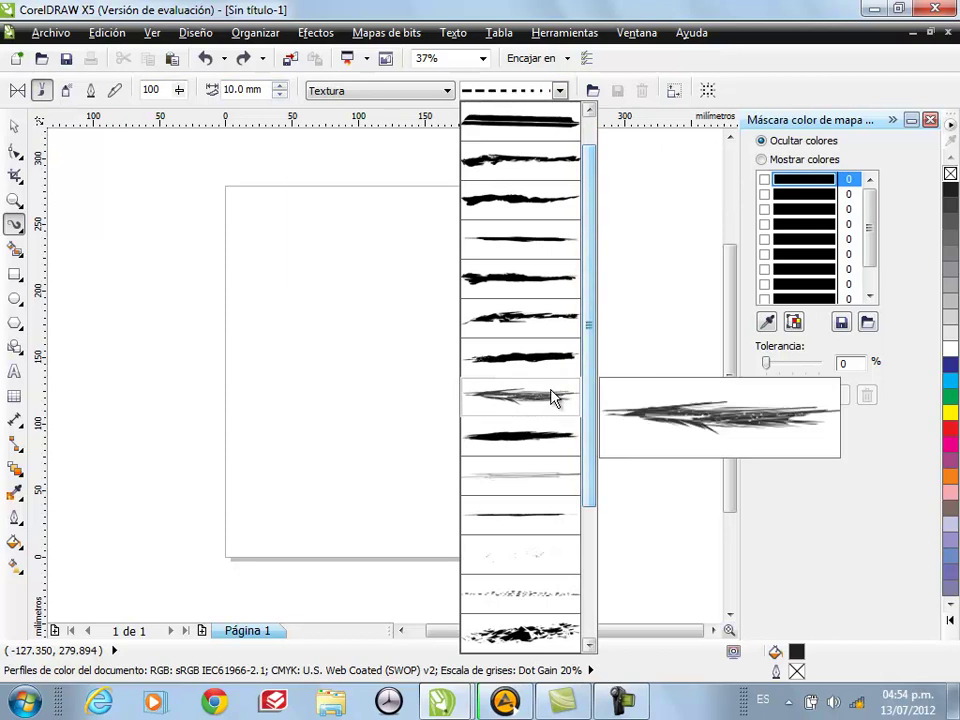
Paint a swept head of hair about 85 mm wide with overlapping curved strokes of a 10 mm bristly texture brush
scroll(373, 318, "up", 2)
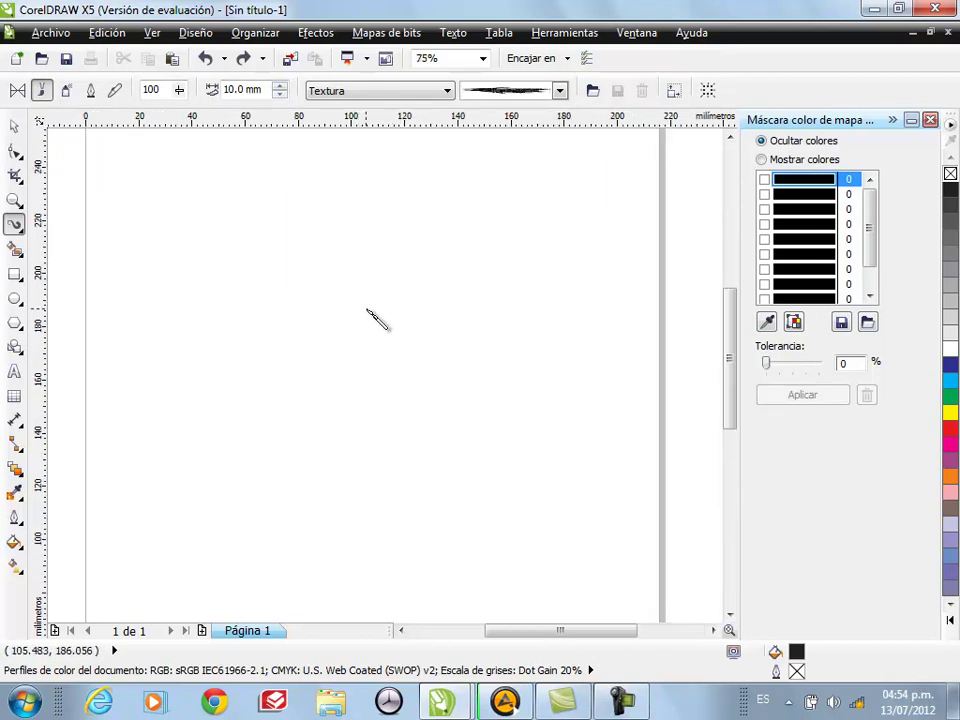
mouse_move(256, 268)
left_mouse_down()
mouse_move(288, 238)
mouse_move(342, 227)
mouse_move(424, 257)
left_mouse_up()
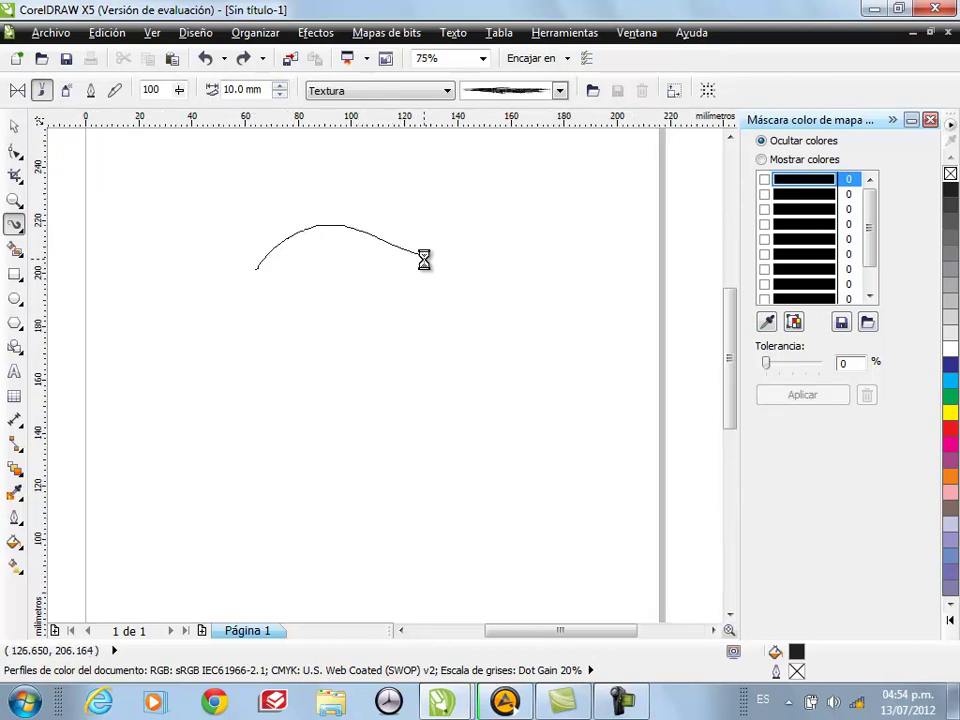
mouse_move(280, 288)
left_mouse_down()
mouse_move(335, 258)
mouse_move(438, 289)
mouse_move(452, 310)
left_mouse_up()
mouse_move(275, 268)
left_mouse_down()
mouse_move(313, 246)
mouse_move(366, 246)
left_mouse_up()
mouse_move(270, 328)
left_mouse_down()
mouse_move(294, 292)
mouse_move(361, 272)
mouse_move(423, 294)
left_mouse_up()
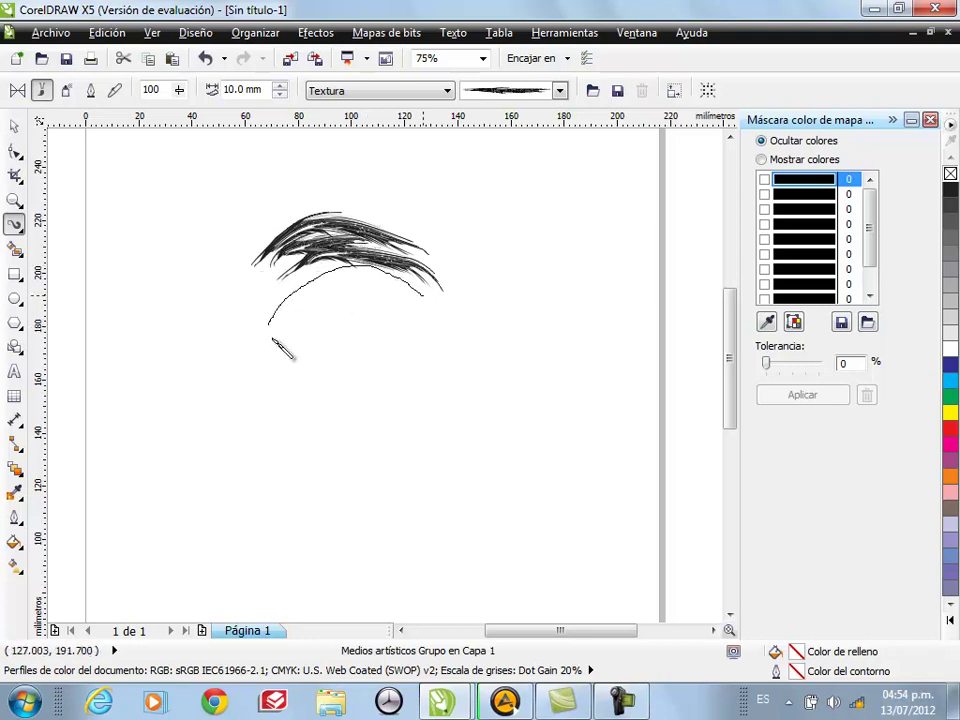
mouse_move(244, 312)
left_mouse_down()
mouse_move(291, 271)
mouse_move(332, 258)
left_mouse_up()
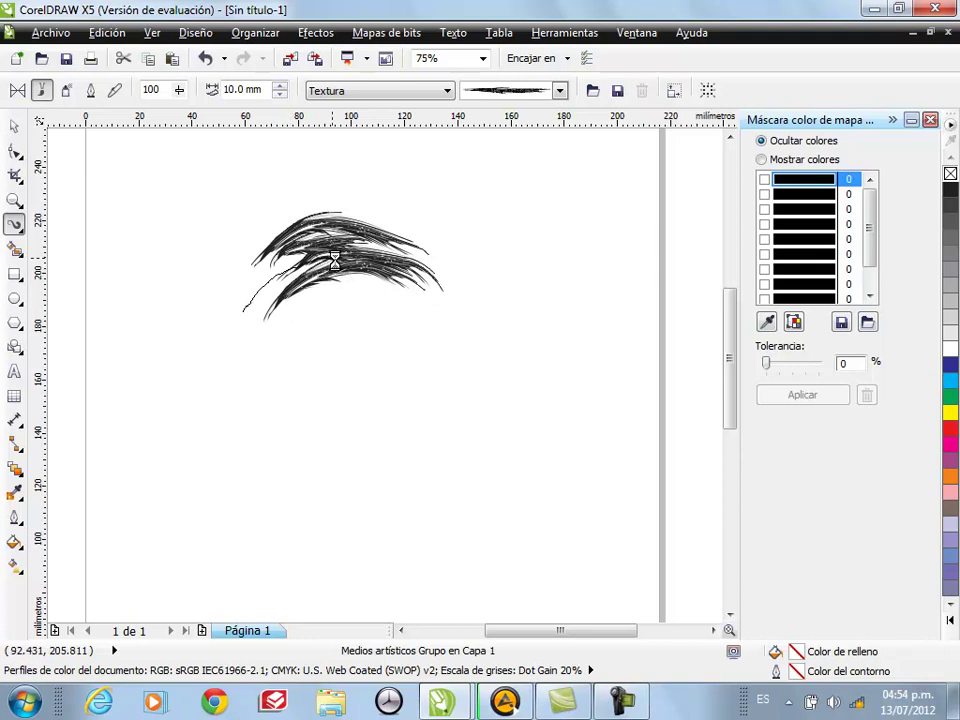
mouse_move(257, 330)
left_mouse_down()
mouse_move(264, 298)
mouse_move(312, 270)
left_mouse_up()
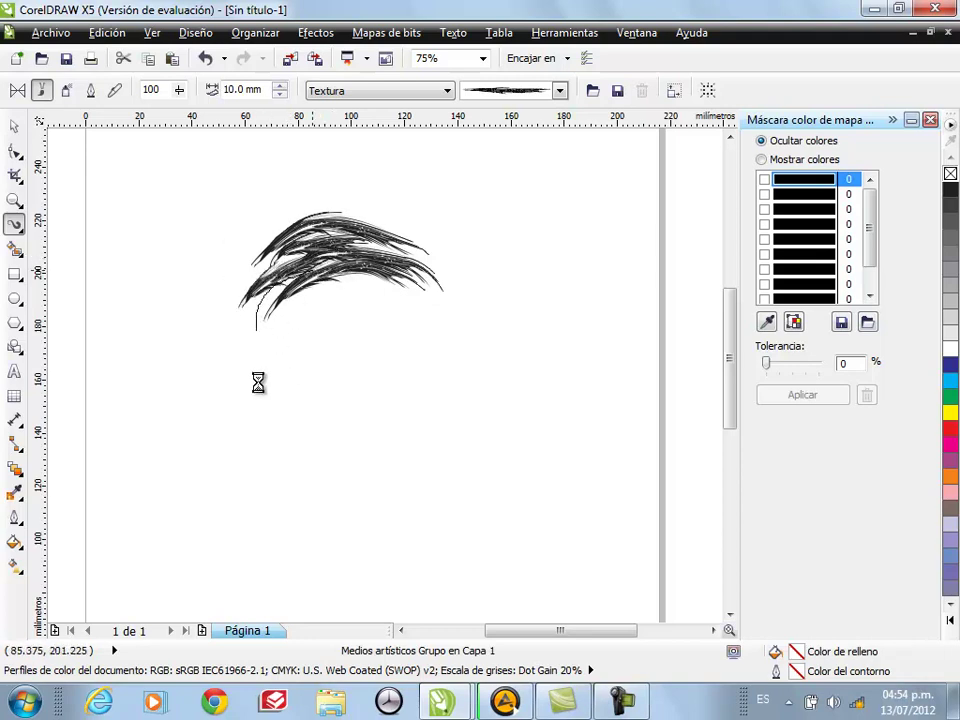
left_click_drag(250, 279, 288, 250)
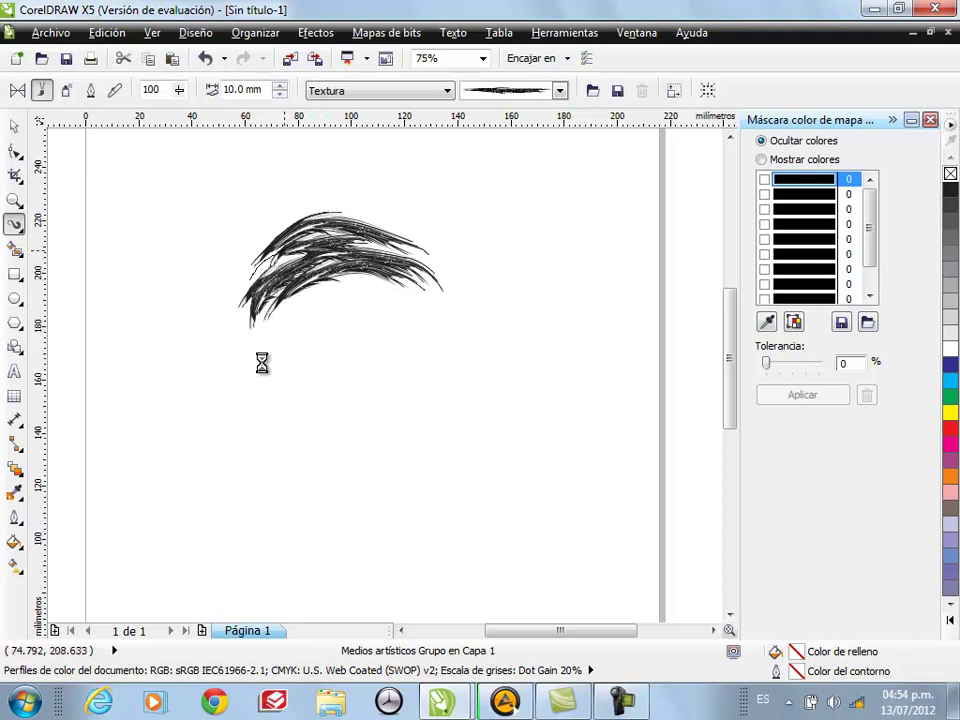
mouse_move(283, 315)
left_mouse_down()
mouse_move(310, 299)
mouse_move(361, 288)
mouse_move(436, 319)
left_mouse_up()
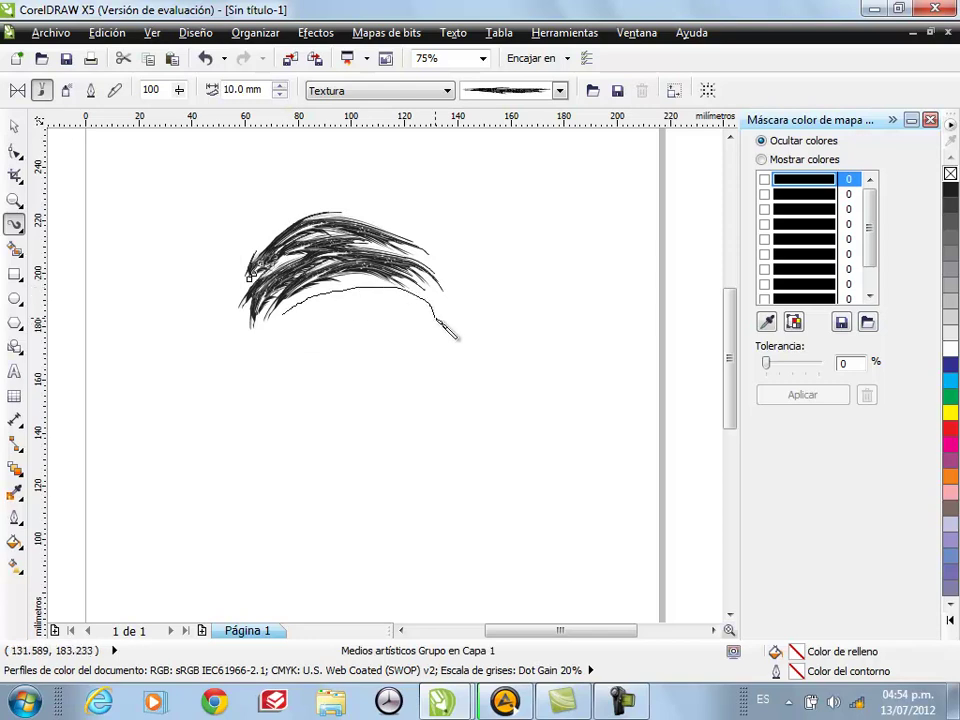
mouse_move(259, 345)
left_mouse_down()
mouse_move(279, 309)
mouse_move(369, 301)
mouse_move(412, 331)
mouse_move(419, 317)
mouse_move(450, 370)
left_mouse_up()
mouse_move(422, 292)
left_mouse_down()
mouse_move(467, 349)
mouse_move(446, 343)
left_mouse_up()
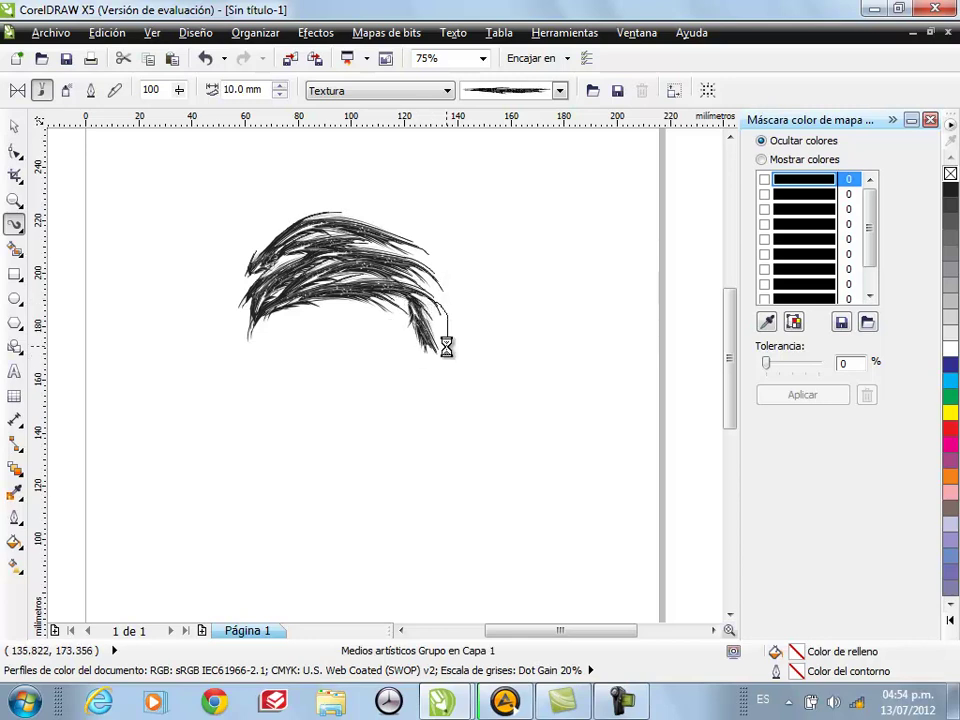
left_click_drag(412, 277, 441, 341)
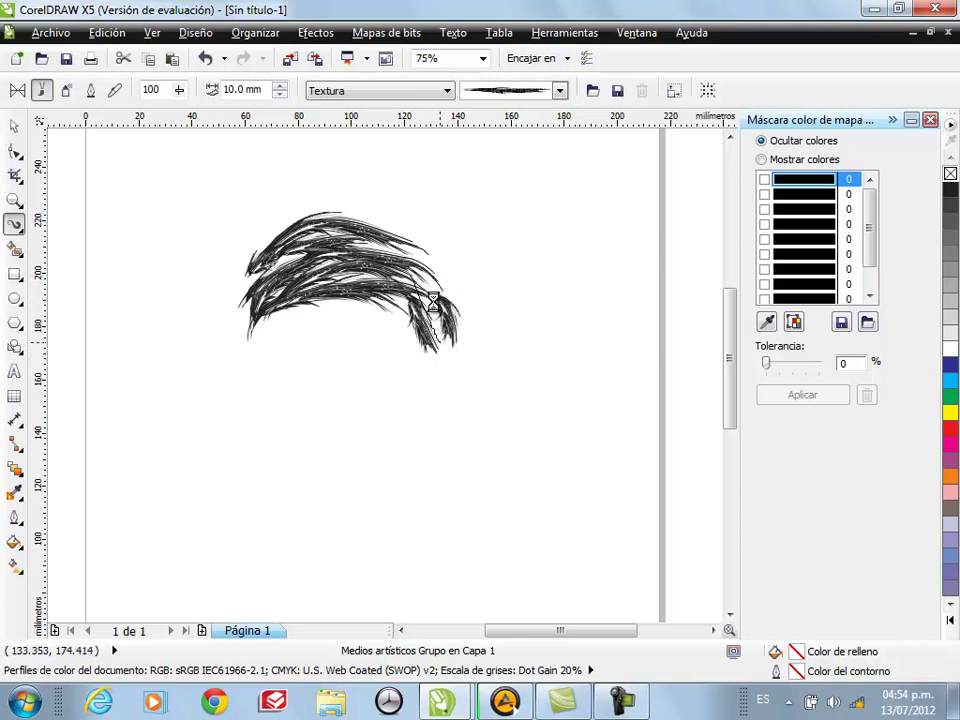
mouse_move(385, 247)
left_mouse_down()
mouse_move(408, 246)
mouse_move(434, 306)
left_mouse_up()
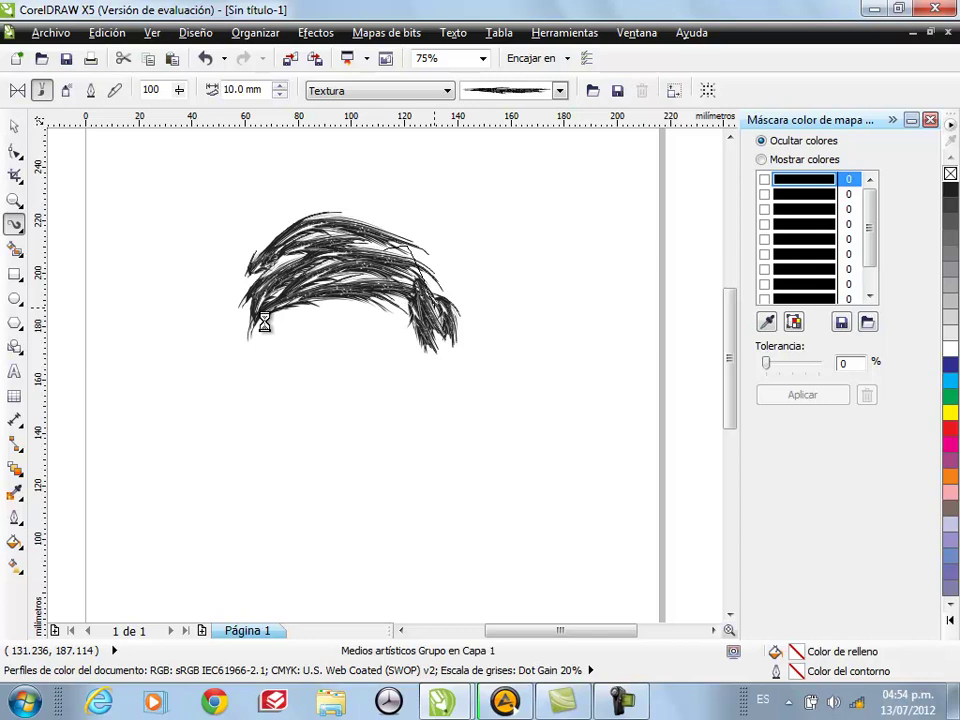
mouse_move(244, 328)
left_mouse_down()
mouse_move(267, 290)
mouse_move(245, 298)
mouse_move(243, 325)
mouse_move(282, 265)
left_mouse_up()
mouse_move(298, 308)
left_mouse_down()
mouse_move(353, 299)
mouse_move(408, 350)
left_mouse_up()
left_click_drag(386, 295, 425, 350)
mouse_move(330, 277)
left_mouse_down()
mouse_move(427, 298)
mouse_move(432, 313)
left_mouse_up()
left_click_drag(252, 373, 250, 328)
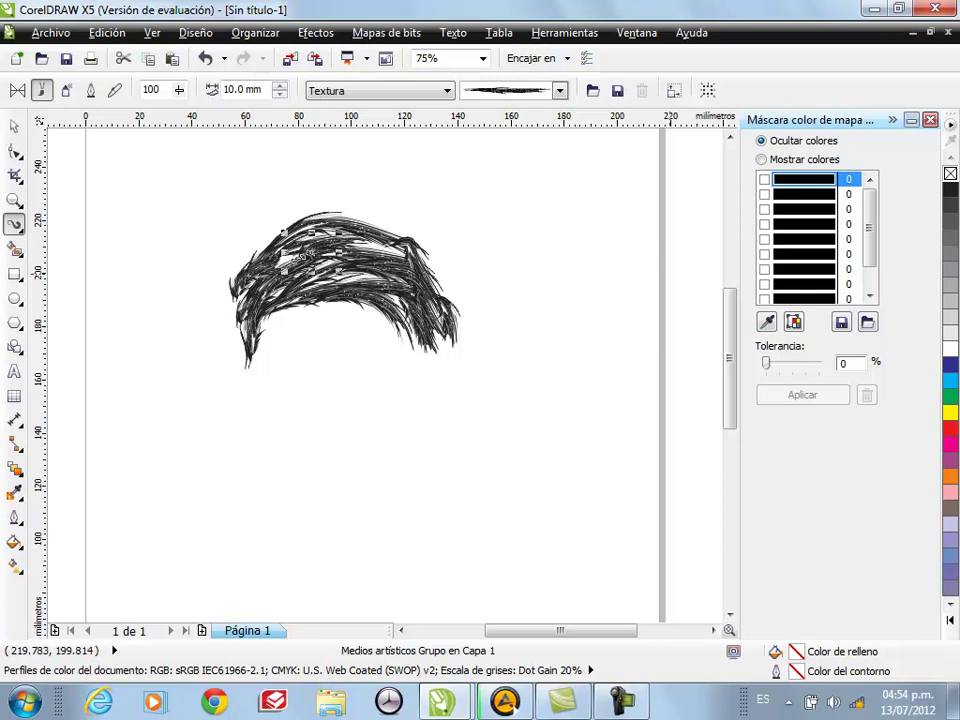
Deselect the hair and switch the Artistic Media tool to pressure mode with a stroke width of 0.762 mm
left_click(14, 126)
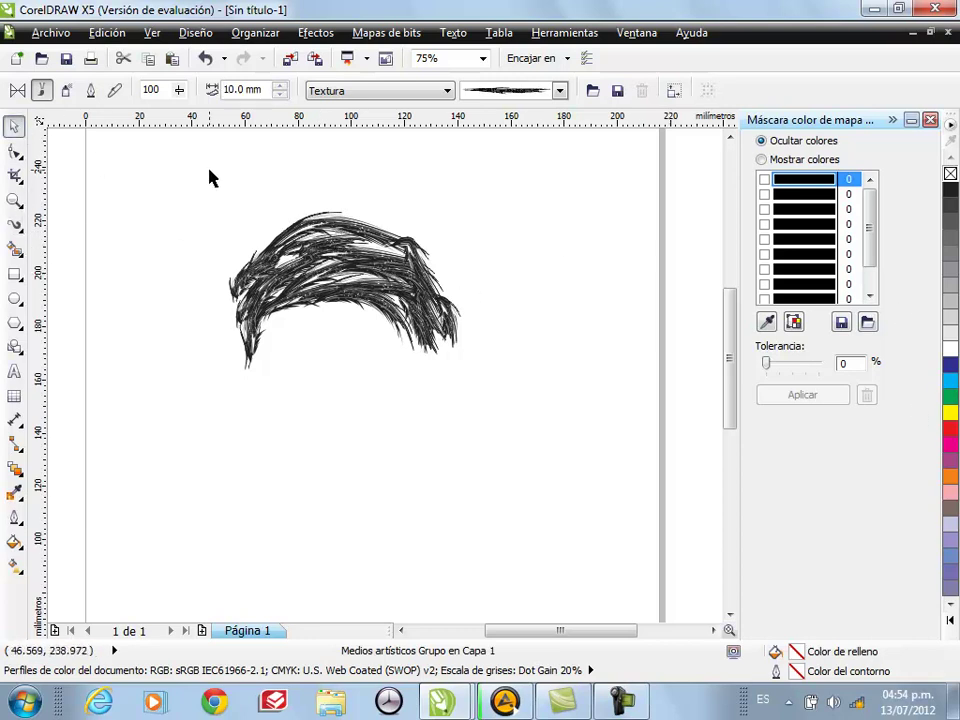
left_click(14, 224)
left_click(116, 93)
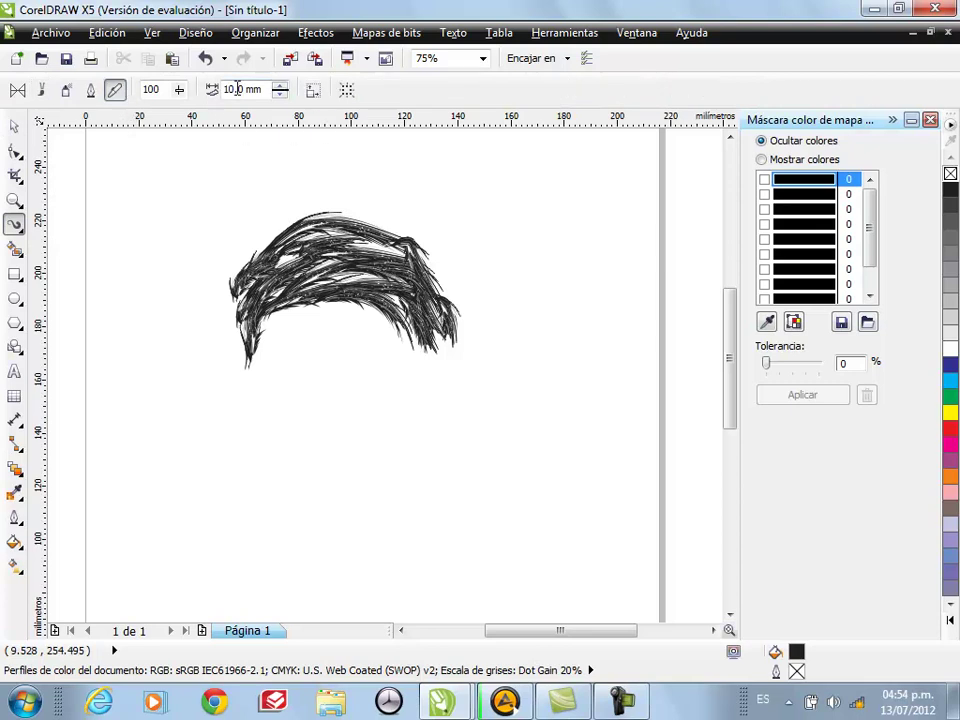
left_click(282, 94)
left_click(282, 94)
left_click(282, 94)
left_click(282, 94)
left_click(282, 94)
left_click(282, 94)
left_click(282, 94)
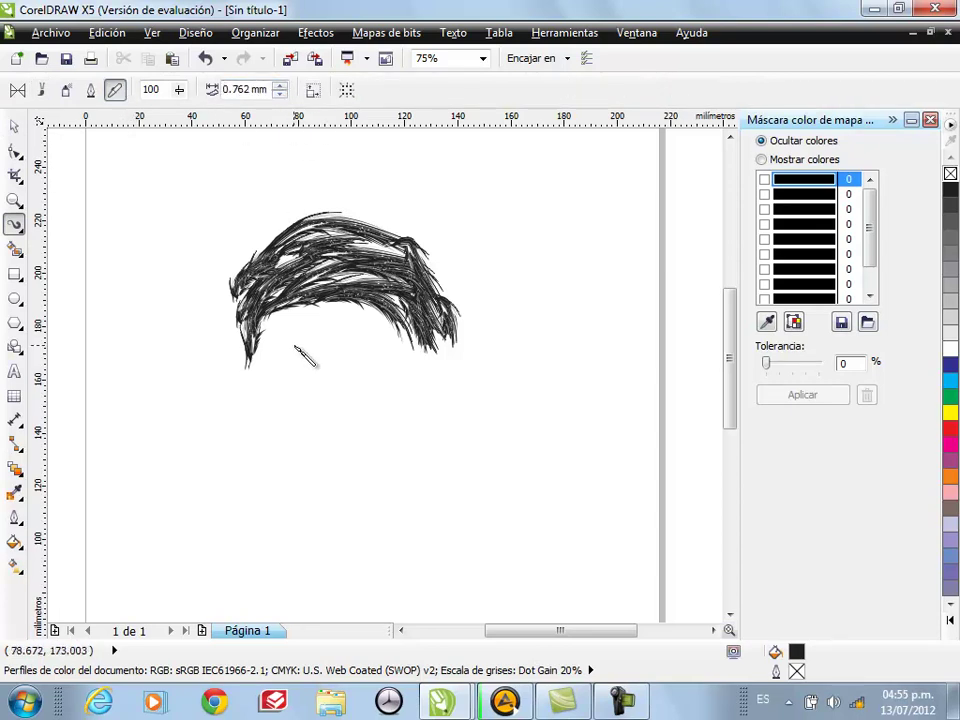
mouse_move(251, 370)
left_mouse_down()
mouse_move(275, 479)
mouse_move(334, 528)
left_mouse_up()
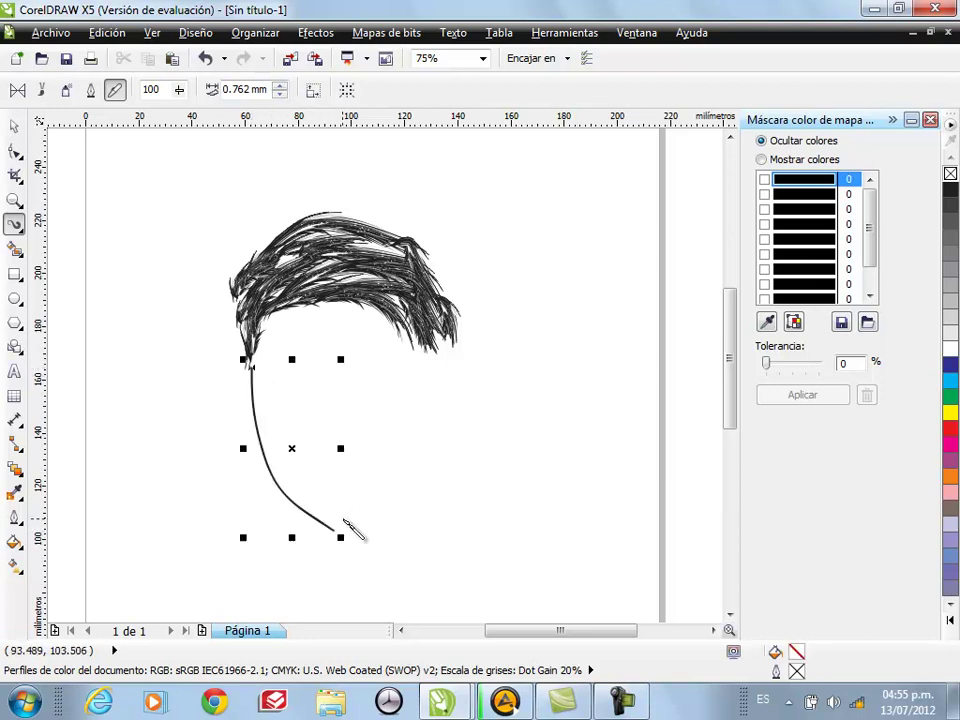
key("ctrl+z")
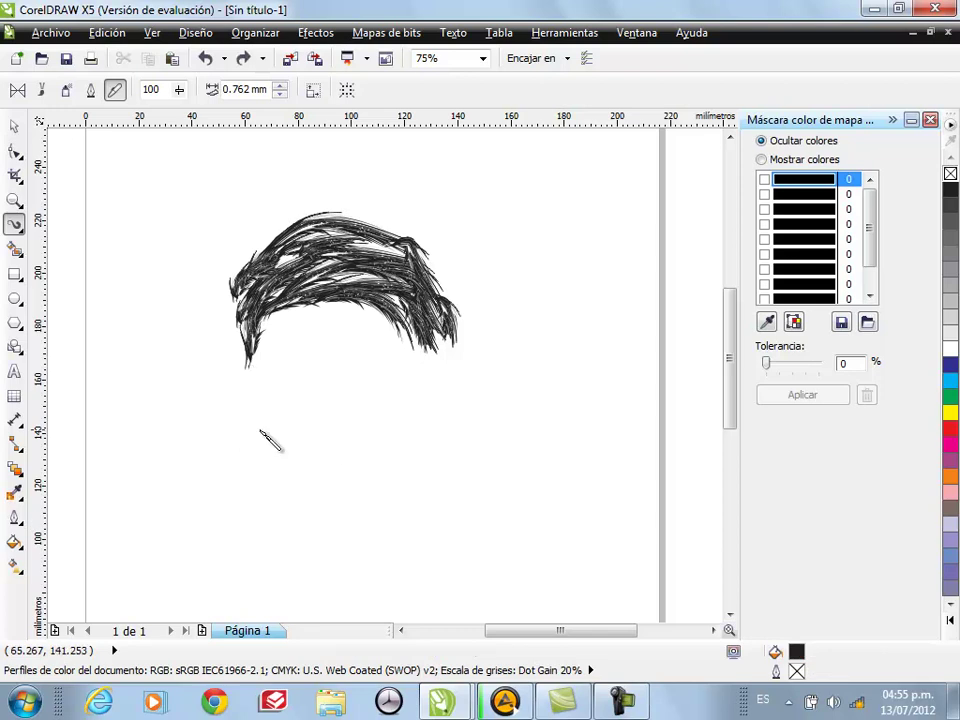
mouse_move(255, 365)
left_mouse_down()
mouse_move(277, 457)
mouse_move(343, 515)
left_mouse_up()
key("ctrl+z")
mouse_move(252, 366)
left_mouse_down()
mouse_move(292, 472)
mouse_move(285, 491)
left_mouse_up()
key("ctrl+z")
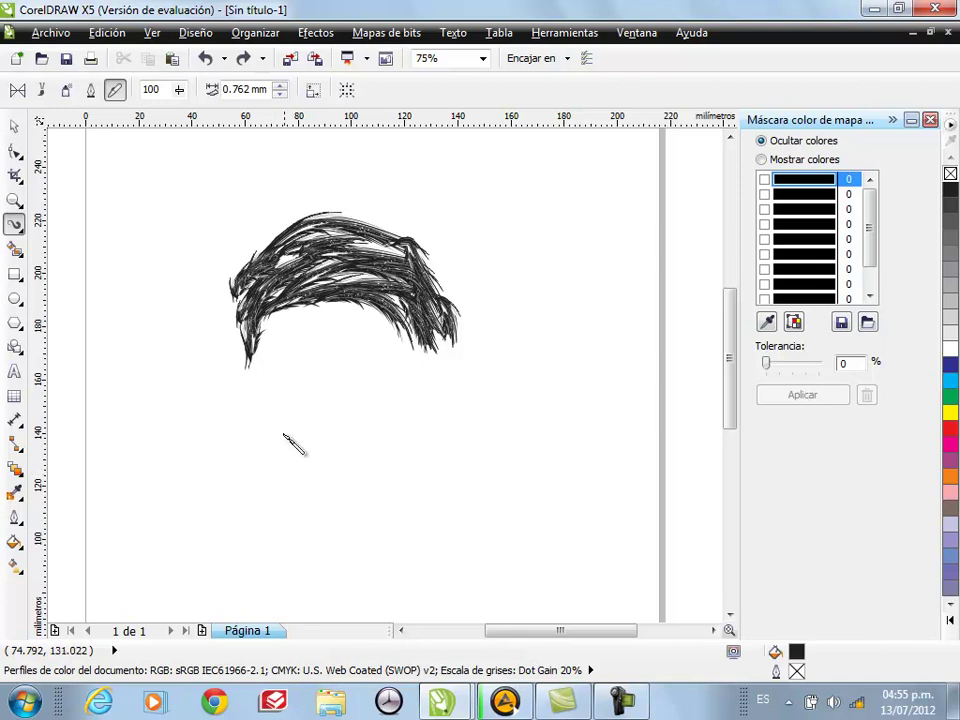
mouse_move(252, 367)
left_mouse_down()
mouse_move(298, 486)
mouse_move(344, 512)
mouse_move(362, 510)
mouse_move(407, 473)
mouse_move(411, 399)
left_mouse_up()
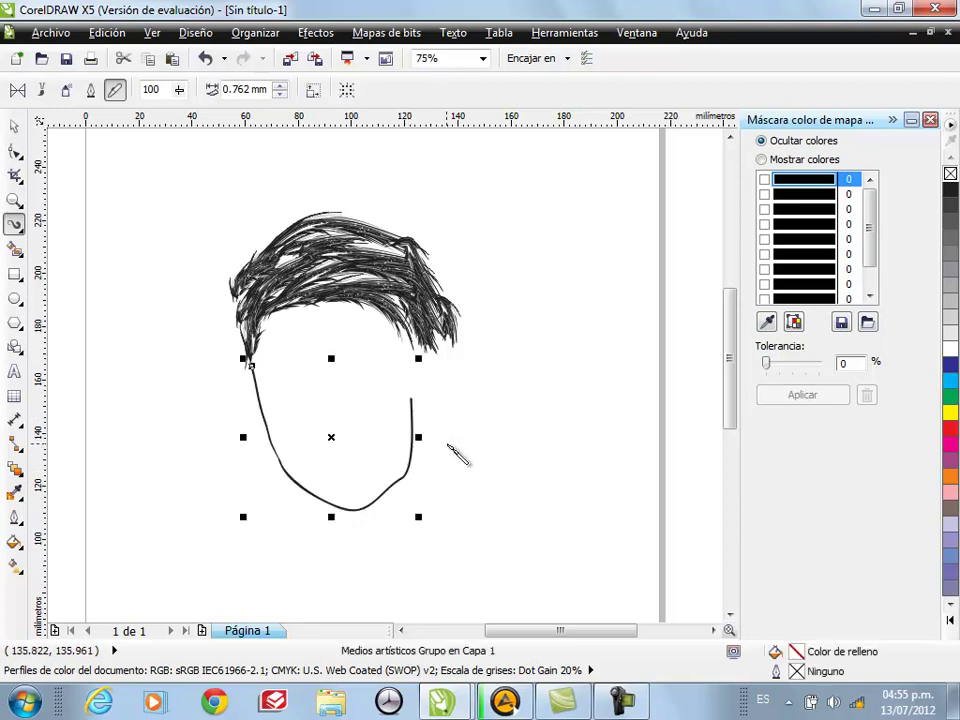
key("Delete")
Draw the face outline as one curve from the left hair tip around the chin up to the right cheek
mouse_move(256, 367)
left_mouse_down()
mouse_move(288, 458)
mouse_move(339, 491)
mouse_move(378, 471)
mouse_move(411, 389)
left_mouse_up()
left_click_drag(729, 384, 729, 414)
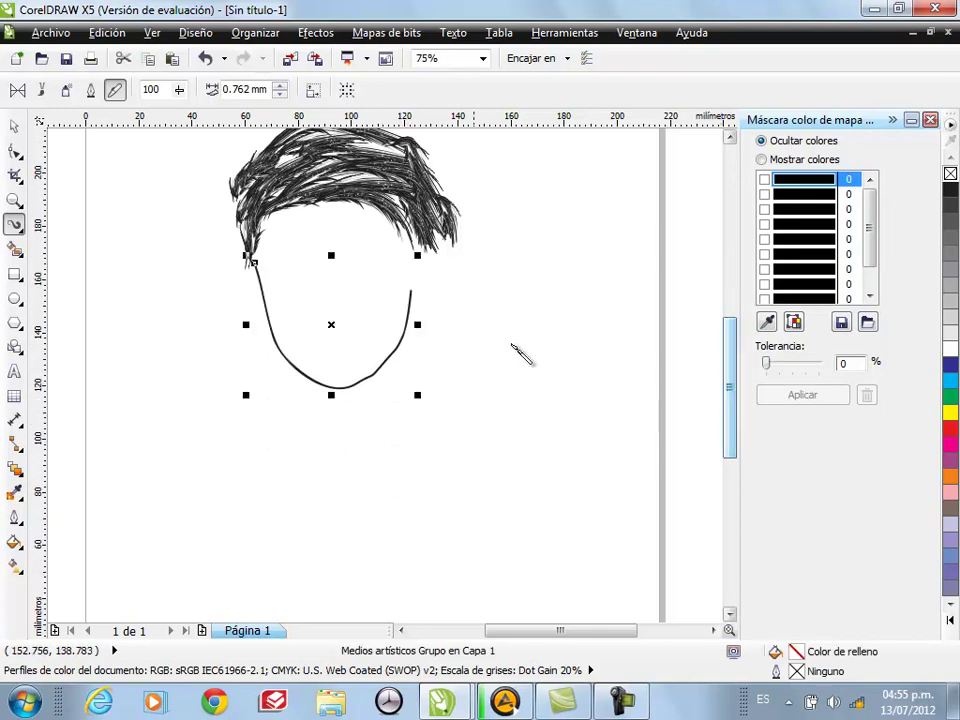
left_click(461, 293)
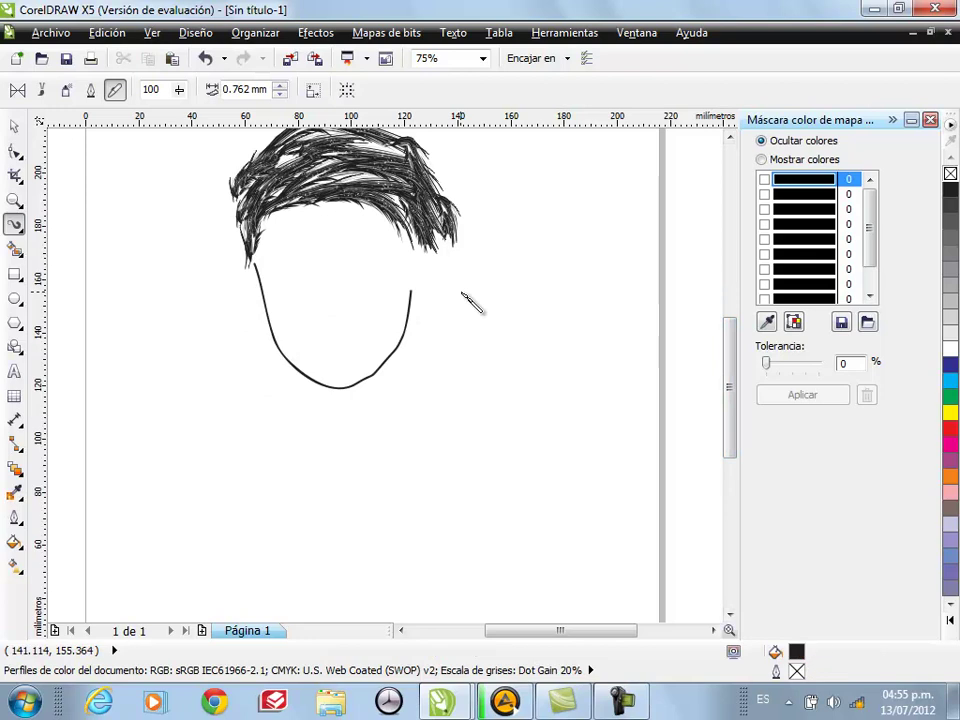
Draw the ear below the hair on the face's right side, with an outer curve and small inner strokes
left_click_drag(410, 256, 418, 296)
left_click(418, 265)
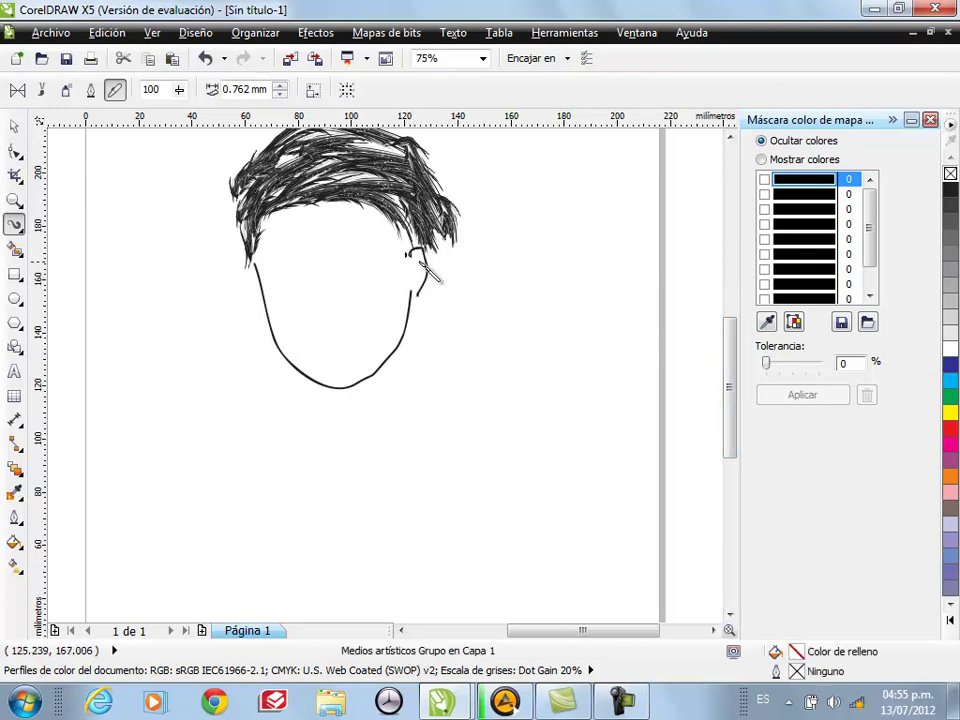
left_click_drag(421, 281, 421, 283)
left_click(414, 276)
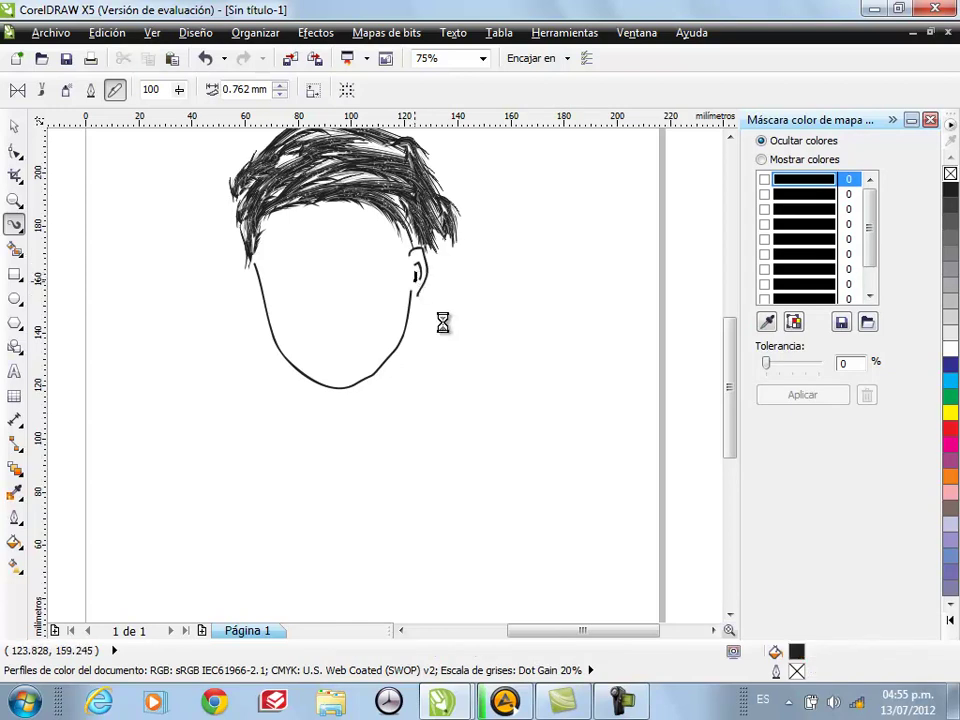
left_click(283, 289)
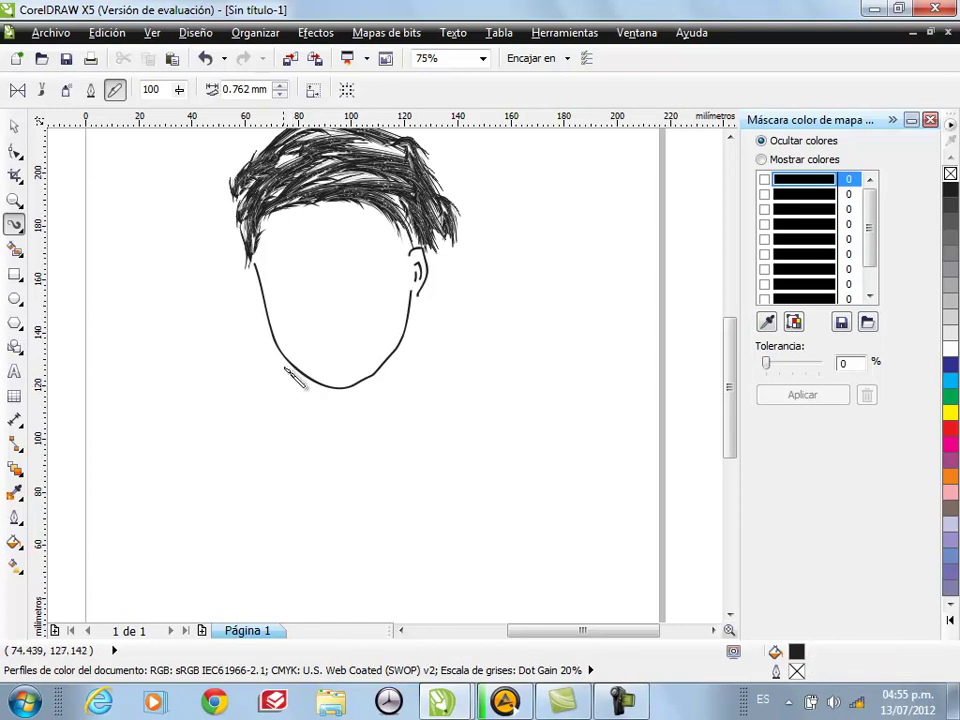
mouse_move(284, 358)
left_mouse_down()
mouse_move(280, 412)
mouse_move(262, 454)
left_mouse_up()
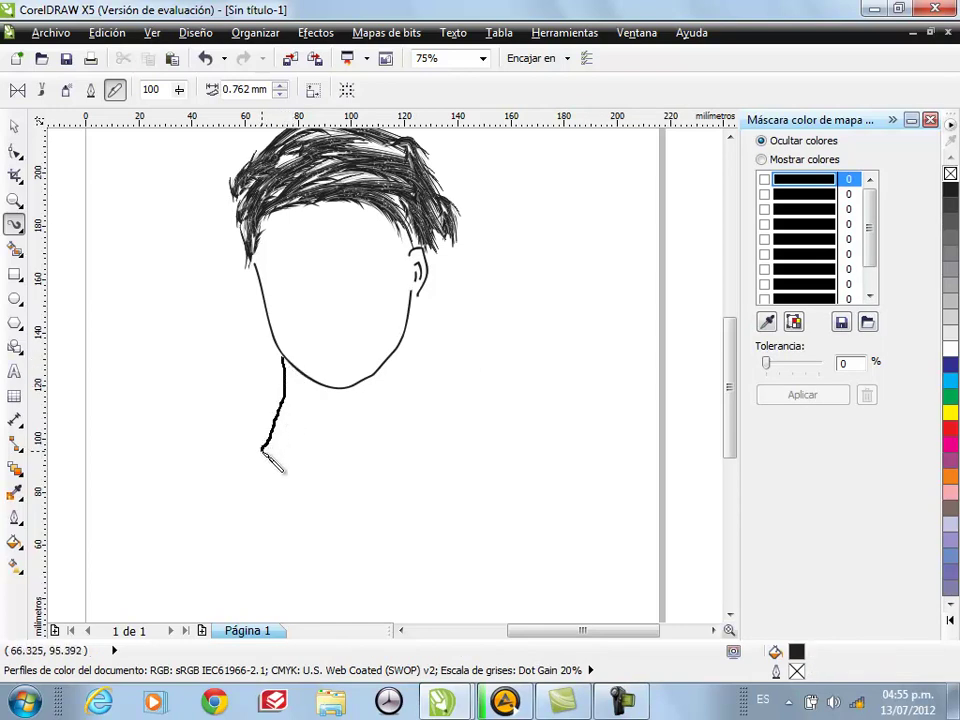
key("ctrl+z")
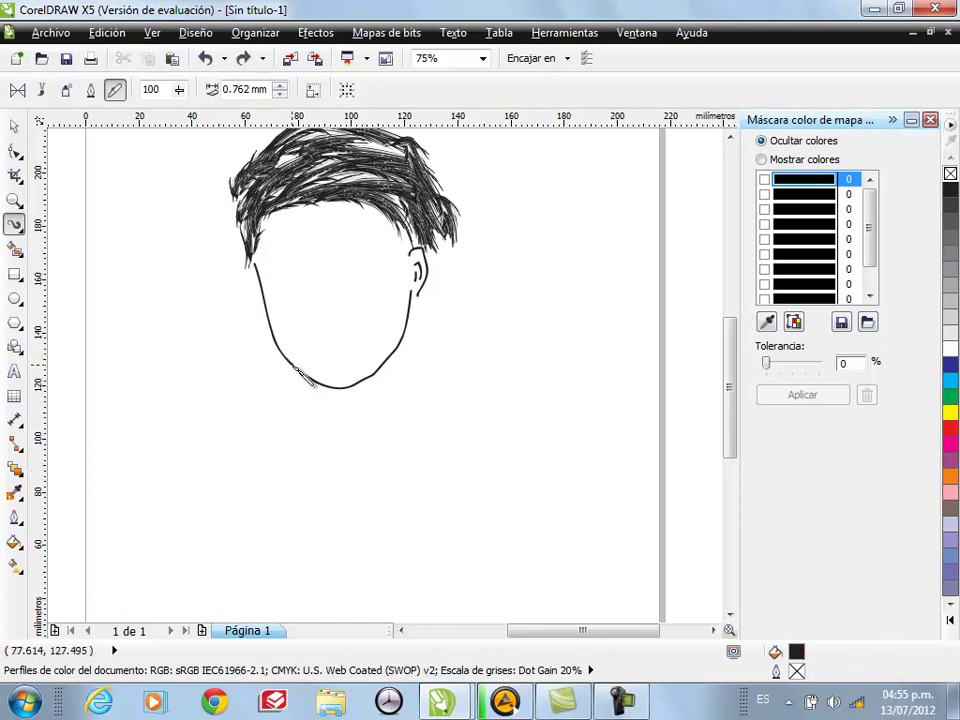
mouse_move(284, 358)
left_mouse_down()
mouse_move(288, 388)
mouse_move(272, 469)
left_mouse_up()
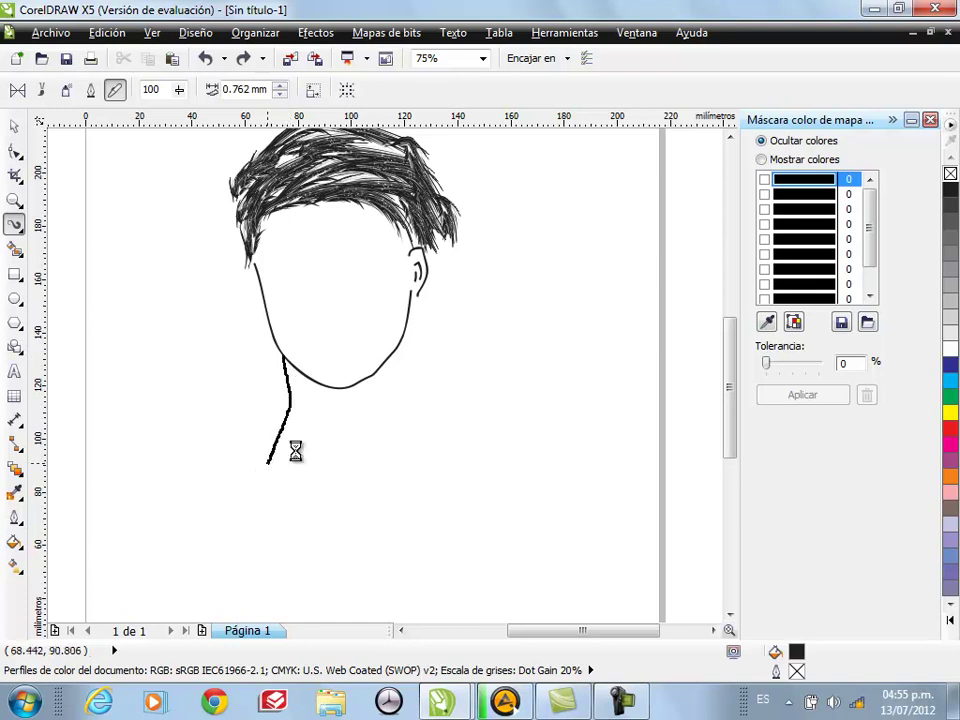
key("ctrl+z")
Draw the neck with a line on each side, a nape-to-shoulder curve, a slanted inner line and a small throat mark
mouse_move(289, 362)
left_mouse_down()
mouse_move(300, 432)
mouse_move(292, 470)
left_mouse_up()
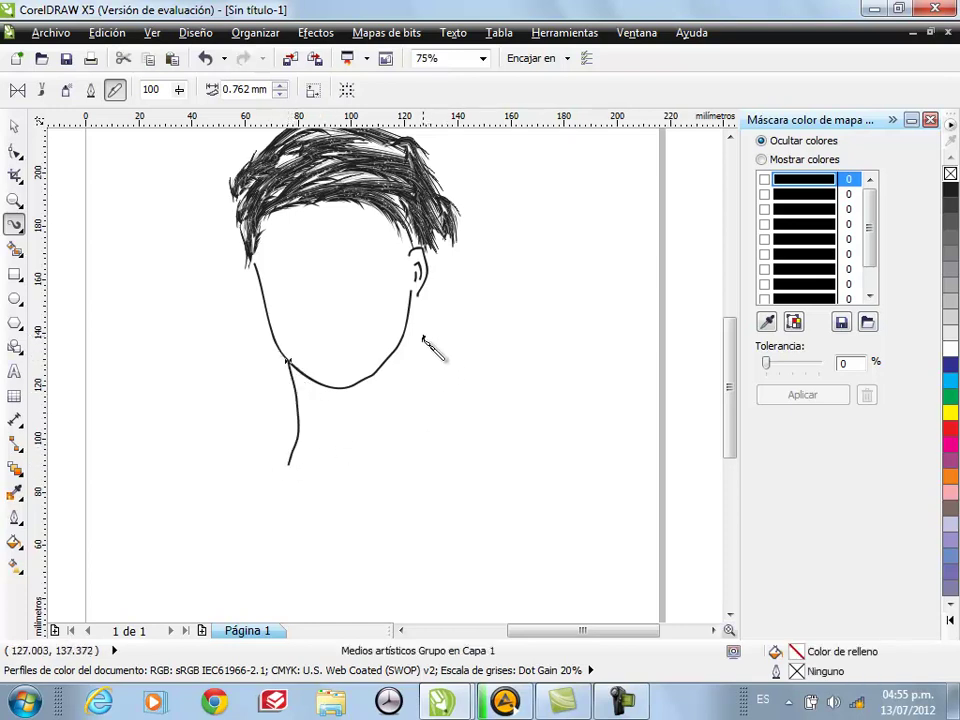
left_click_drag(423, 333, 465, 420)
left_click_drag(396, 364, 388, 451)
mouse_move(318, 399)
left_mouse_down()
mouse_move(332, 429)
mouse_move(365, 421)
left_mouse_up()
key("ctrl+z")
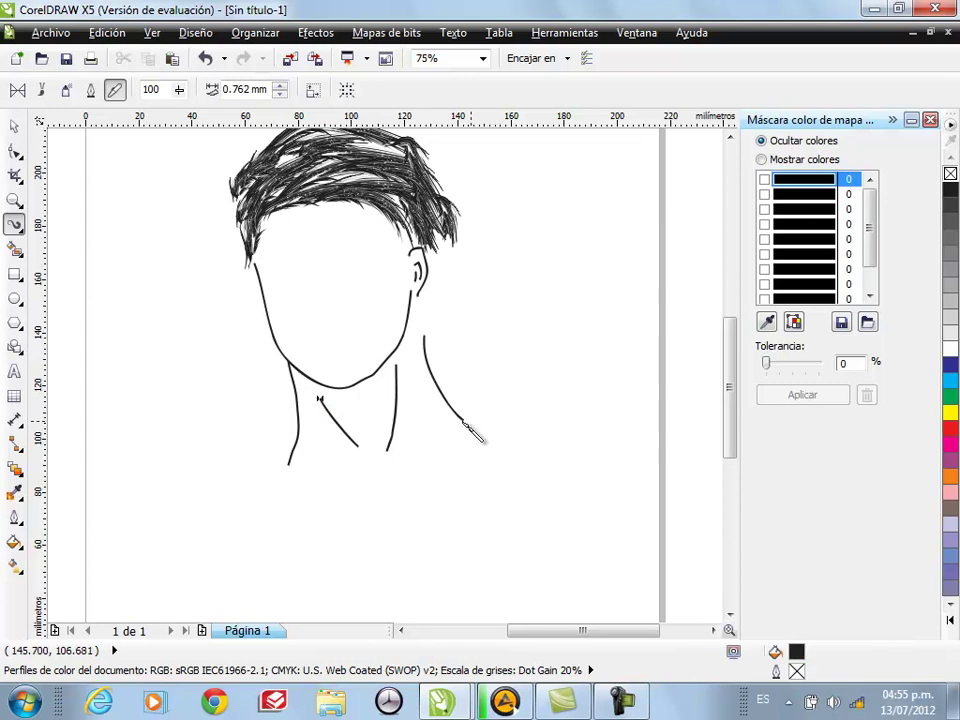
left_click_drag(346, 406, 361, 404)
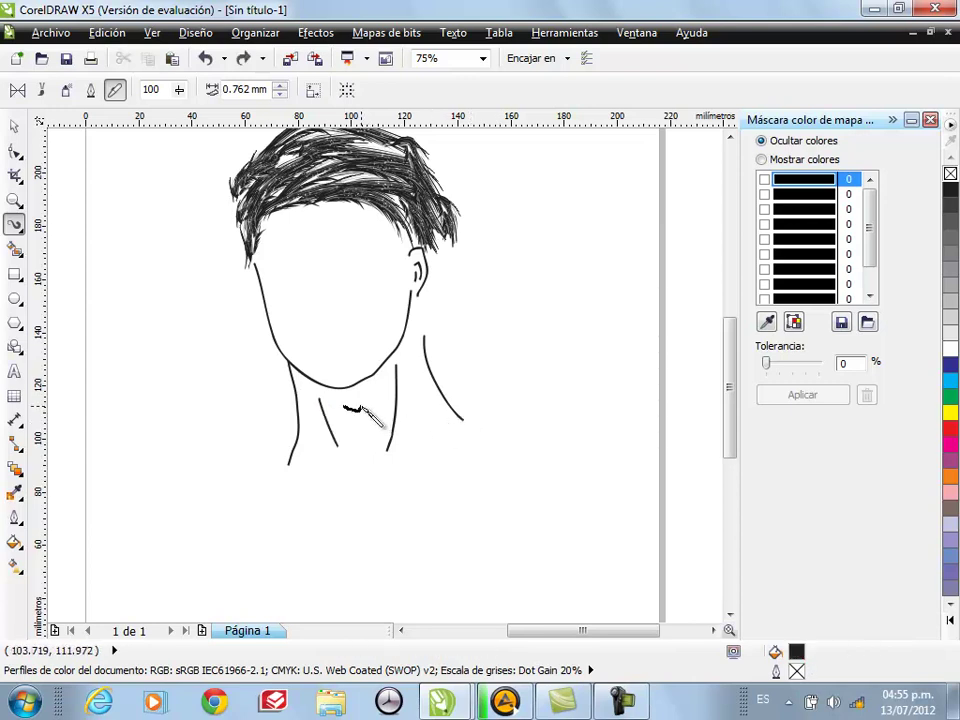
Draw the mouth with short strokes and the nose as a curve from the left brow with a small nostril line
left_click_drag(319, 338, 324, 334)
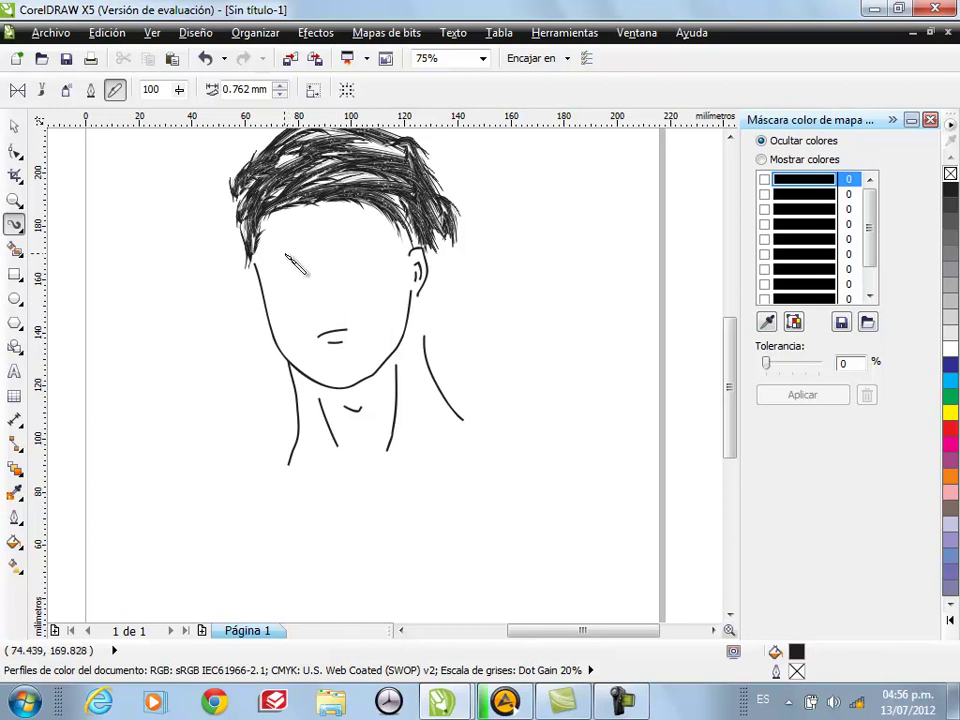
left_click_drag(312, 265, 321, 297)
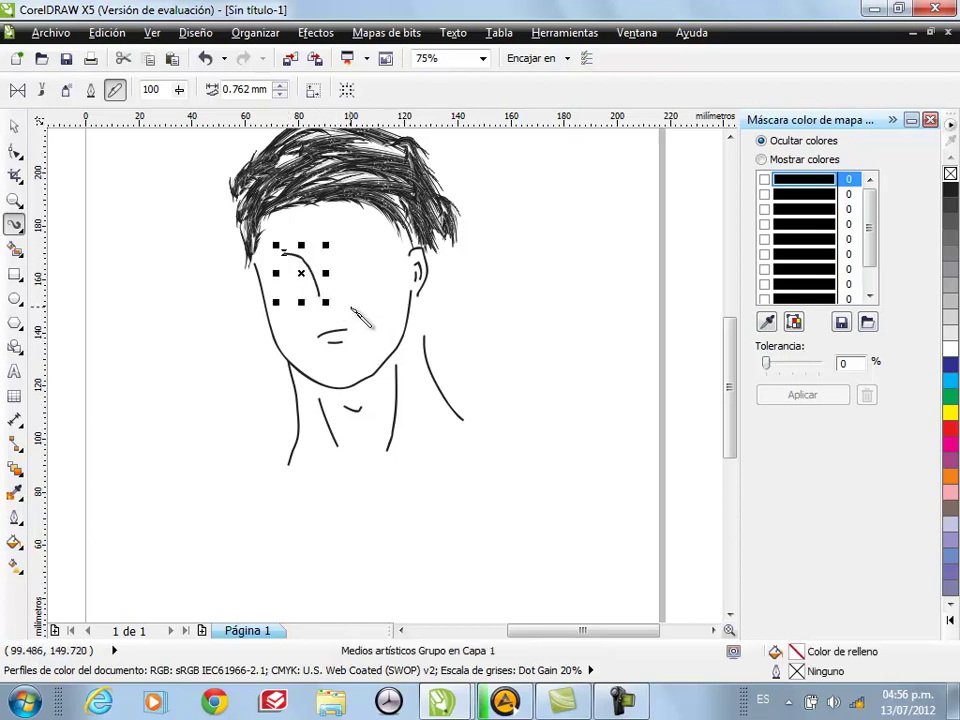
left_click(473, 305)
left_click_drag(324, 298, 332, 296)
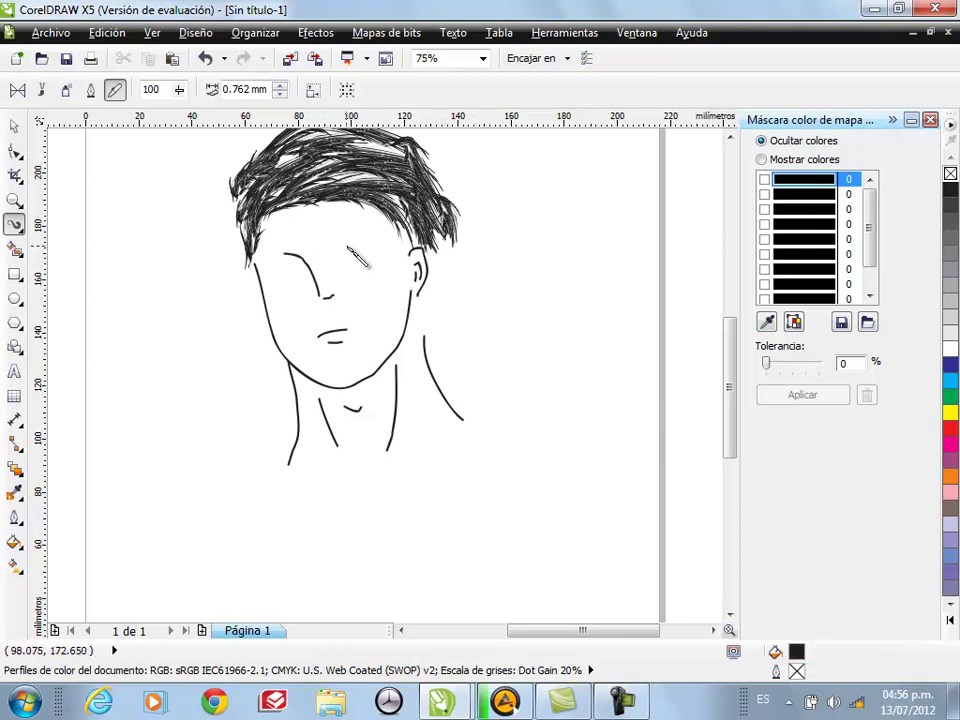
Draw the eyebrow on the face's right side as a narrow closed outline rising toward the ear
mouse_move(344, 247)
left_mouse_down()
mouse_move(377, 240)
mouse_move(346, 237)
mouse_move(377, 235)
left_mouse_up()
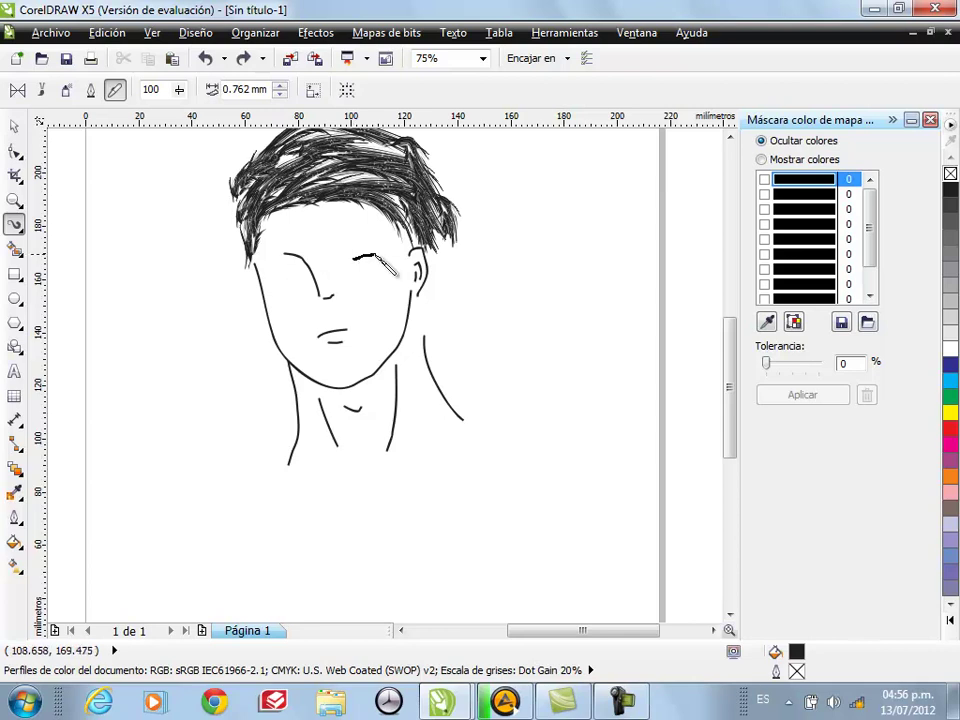
left_click(483, 272)
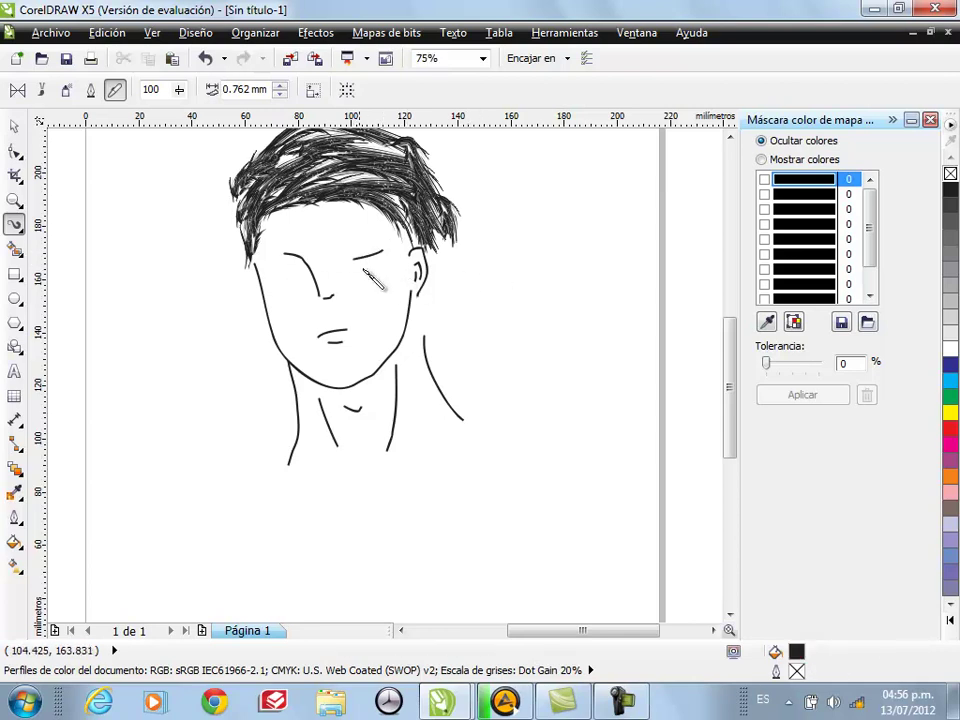
mouse_move(384, 248)
left_mouse_down()
mouse_move(348, 256)
mouse_move(384, 242)
left_mouse_up()
left_click(510, 268)
key("ctrl+z")
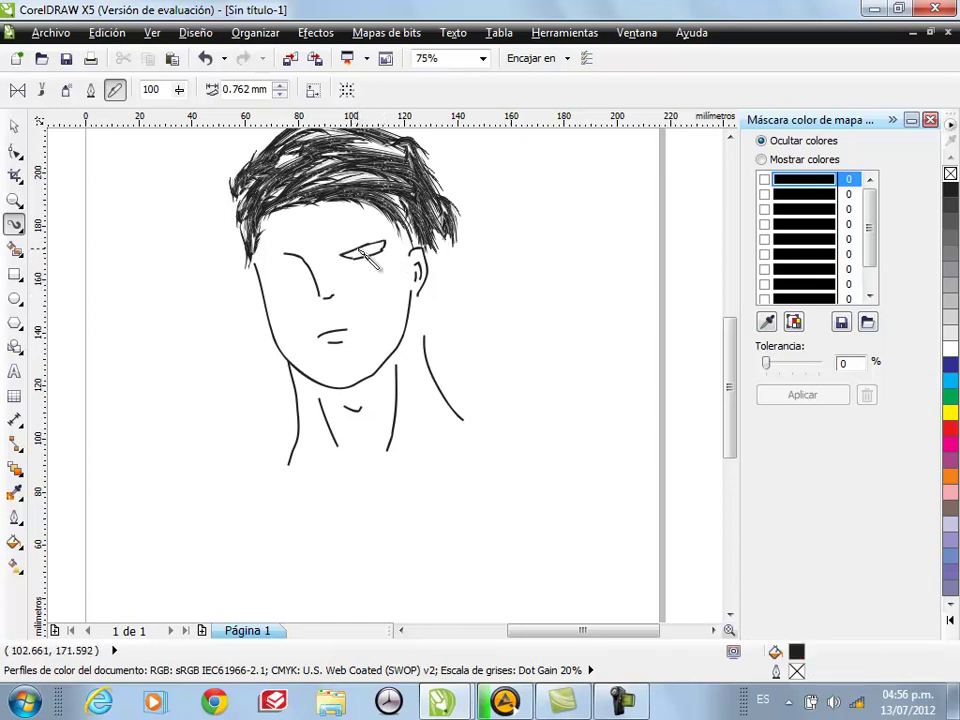
Add iris lines inside the eye outline on the face's right side and draw the left eye as a narrow closed outline
mouse_move(359, 252)
left_mouse_down()
mouse_move(372, 245)
mouse_move(372, 253)
left_mouse_up()
left_click(523, 293)
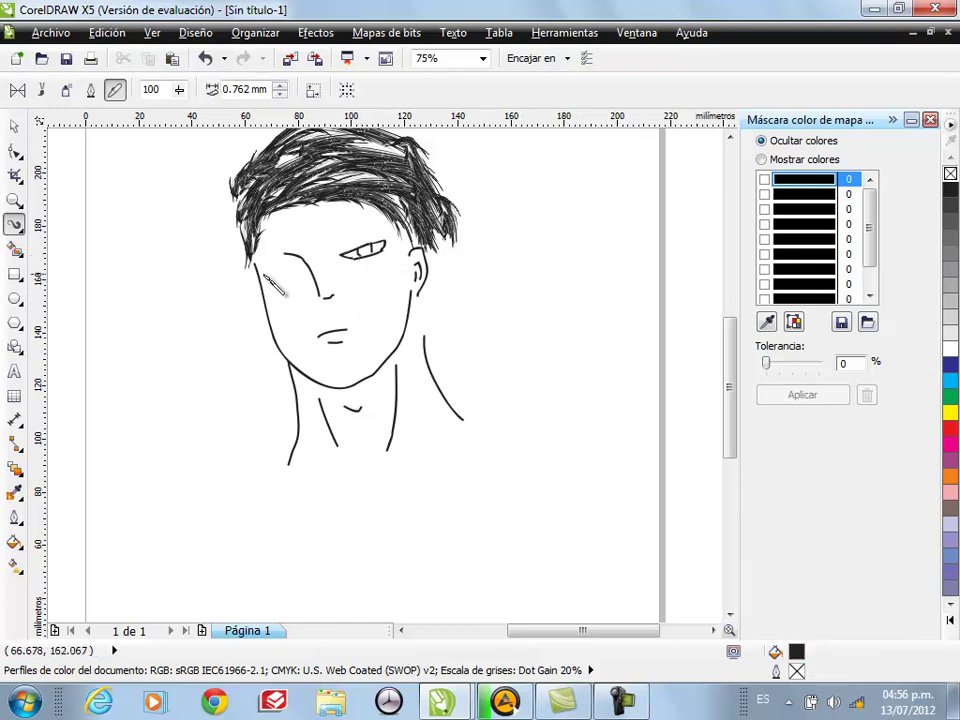
left_click_drag(270, 275, 298, 269)
left_click(452, 295)
left_click(521, 264)
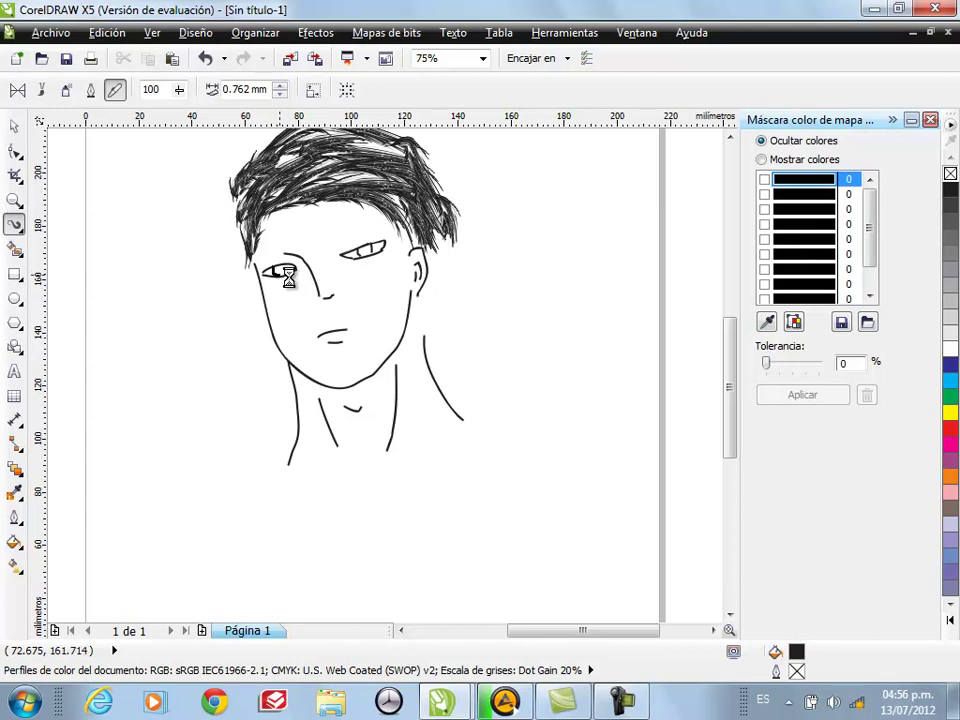
Draw the iris inside the eye on the face's left side, undoing the misplaced stroke and redrawing it
left_click(525, 286)
left_click_drag(288, 267, 284, 273)
key("ctrl+z")
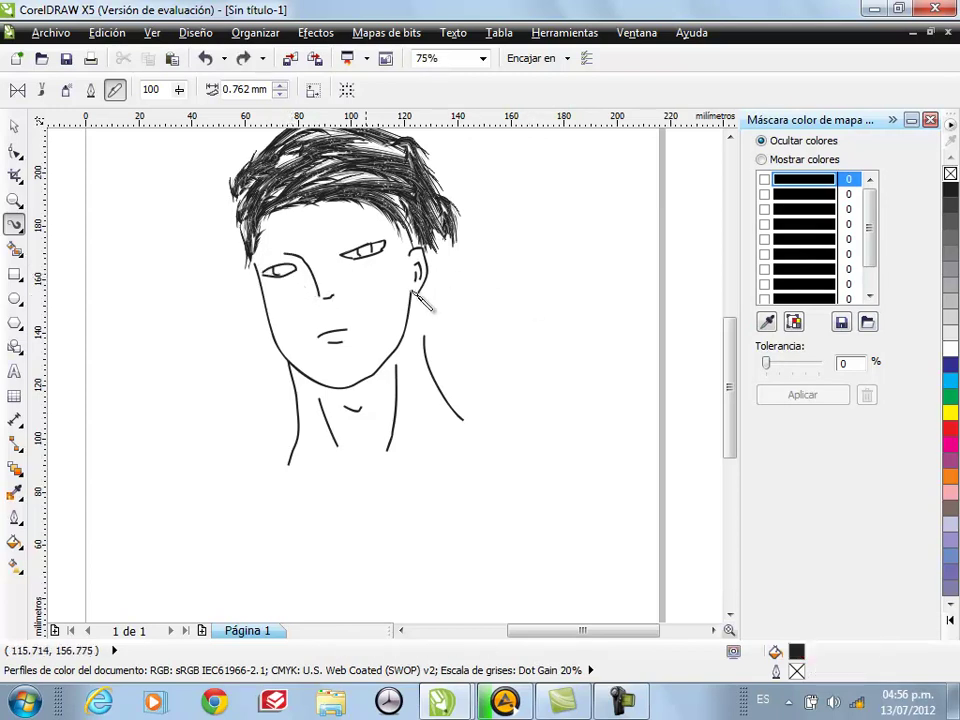
left_click_drag(289, 265, 279, 272)
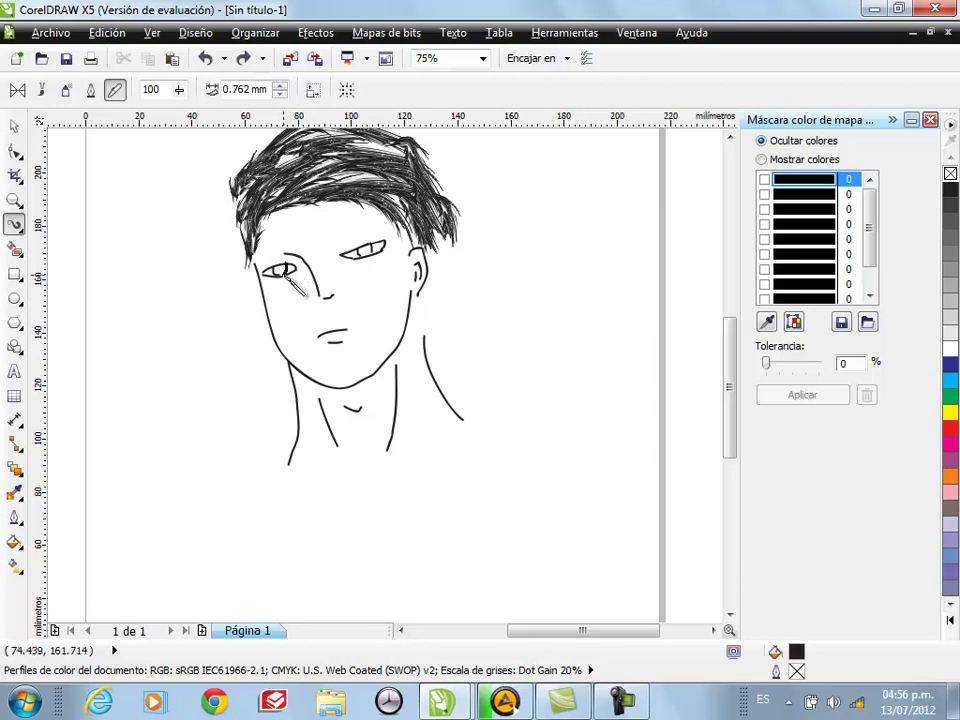
left_click(545, 292)
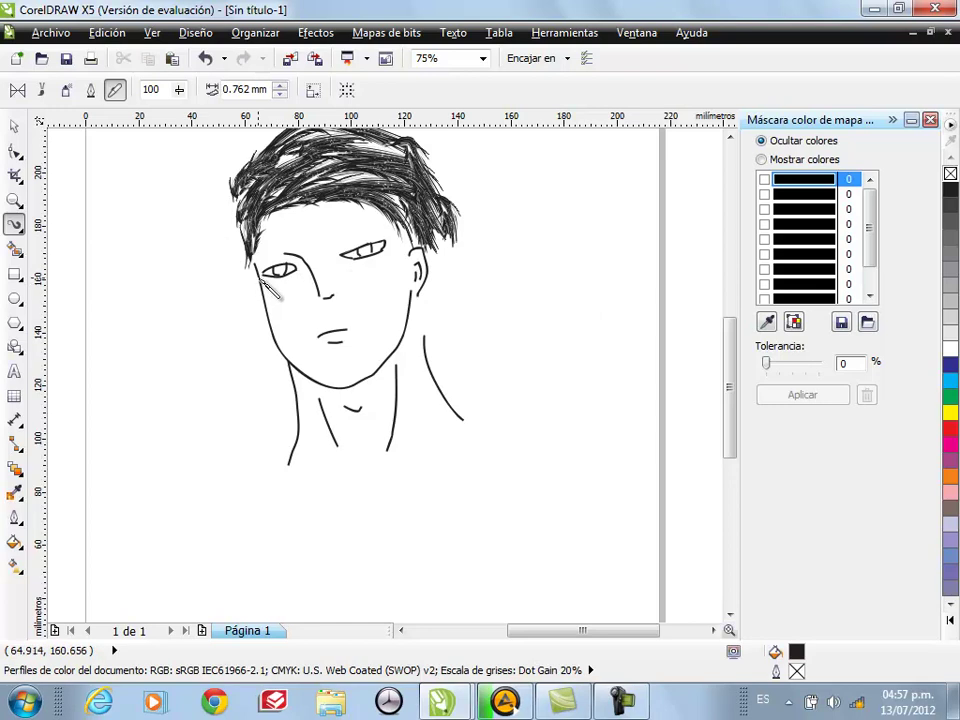
Draw the ear on the face's left side with an inner stroke, and connect the right ear to the nape curve with a line
left_click_drag(268, 326, 270, 329)
left_click(455, 363)
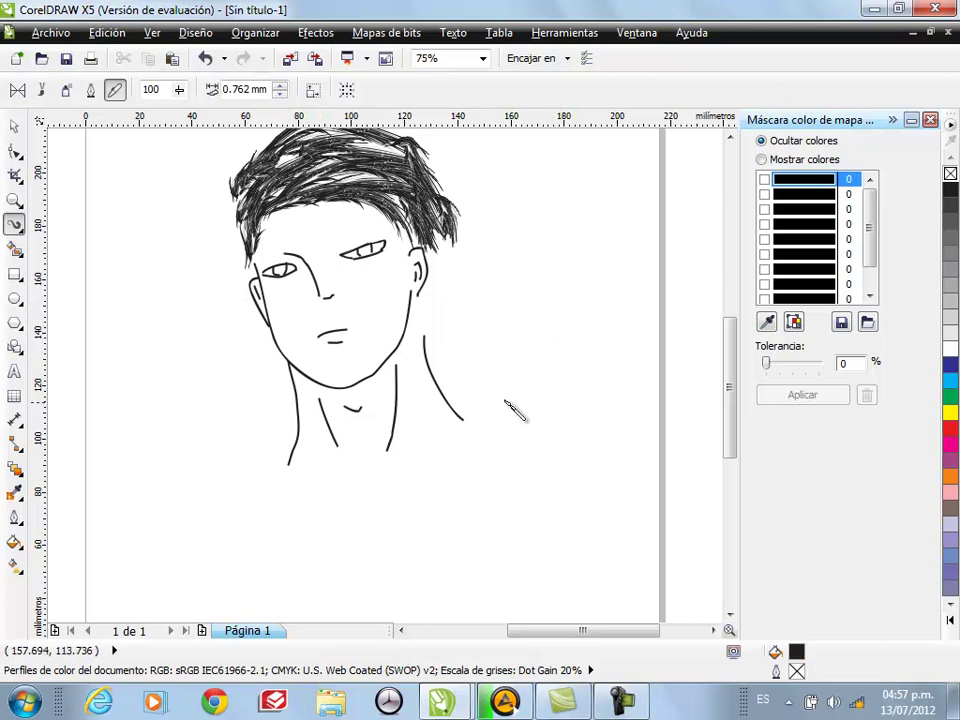
mouse_move(420, 298)
left_mouse_down()
mouse_move(425, 340)
mouse_move(423, 290)
left_mouse_up()
left_click(568, 333)
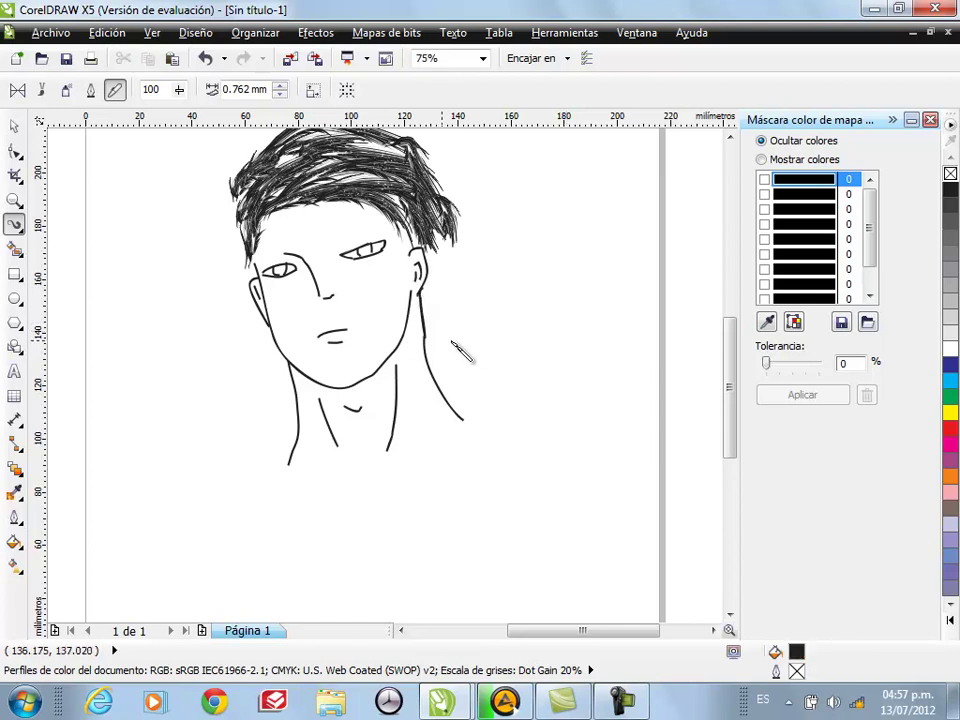
left_click_drag(425, 340, 423, 330)
left_click(532, 338)
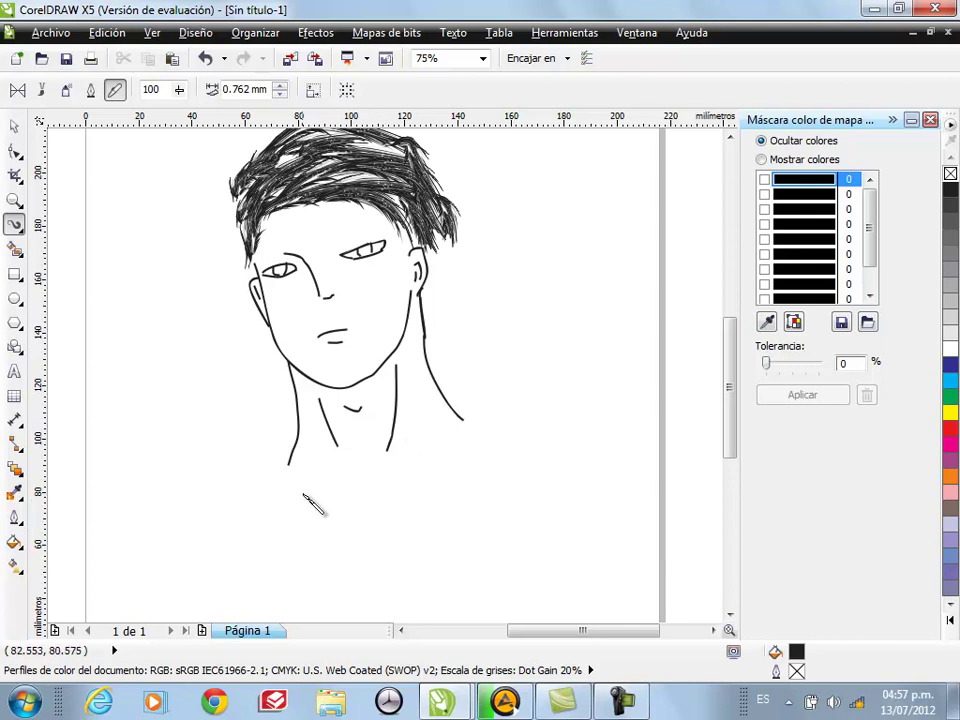
Draw the shirt's V-neck collar and both shoulder outlines, with two curved fold lines on the right side of the chest
mouse_move(268, 466)
left_mouse_down()
mouse_move(285, 458)
mouse_move(352, 526)
mouse_move(391, 524)
mouse_move(457, 443)
mouse_move(468, 400)
mouse_move(635, 381)
left_mouse_up()
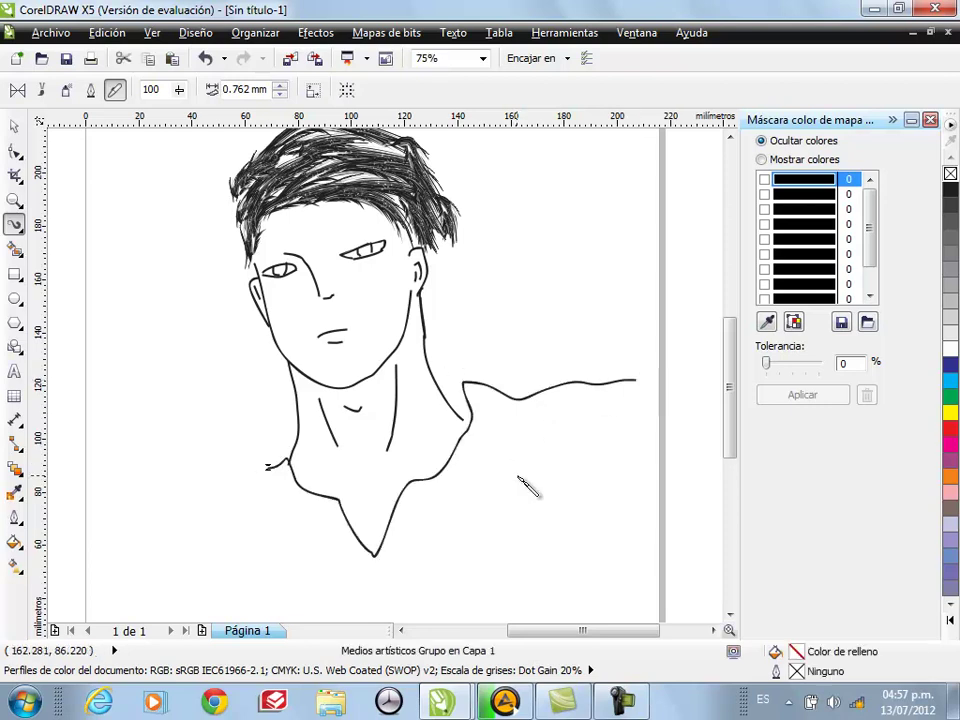
mouse_move(258, 468)
left_mouse_down()
mouse_move(128, 528)
mouse_move(123, 553)
left_mouse_up()
mouse_move(584, 458)
left_mouse_down()
mouse_move(548, 548)
mouse_move(503, 573)
left_mouse_up()
left_click_drag(518, 427, 467, 491)
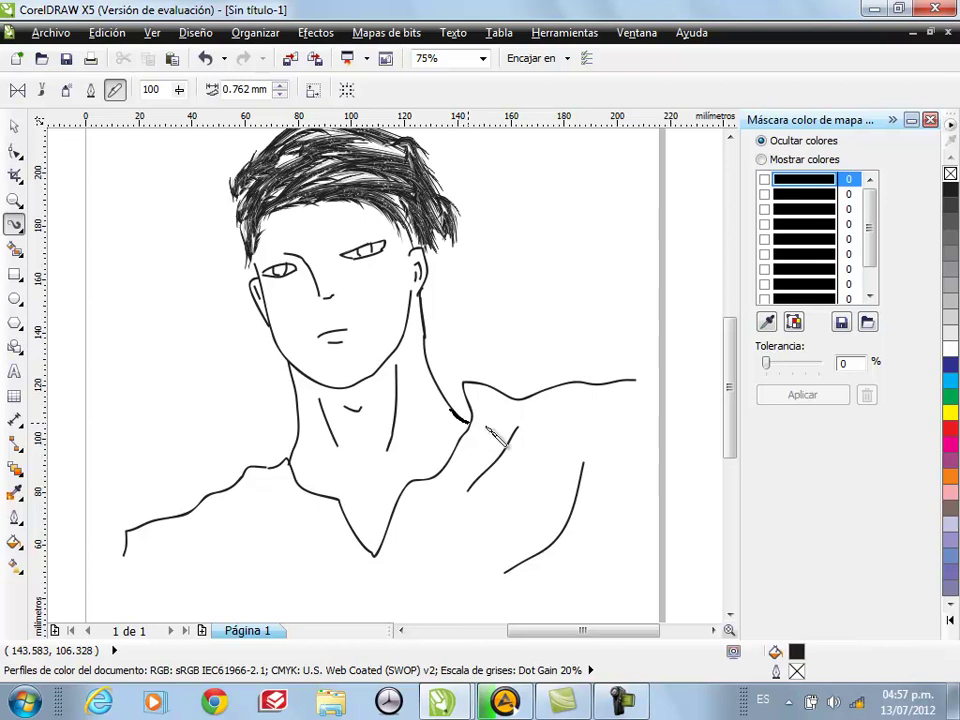
Join the nape curve to the collar, and draw two fold curves on the left chest and a short stroke below the V-neck
left_click(455, 413)
left_click(477, 421)
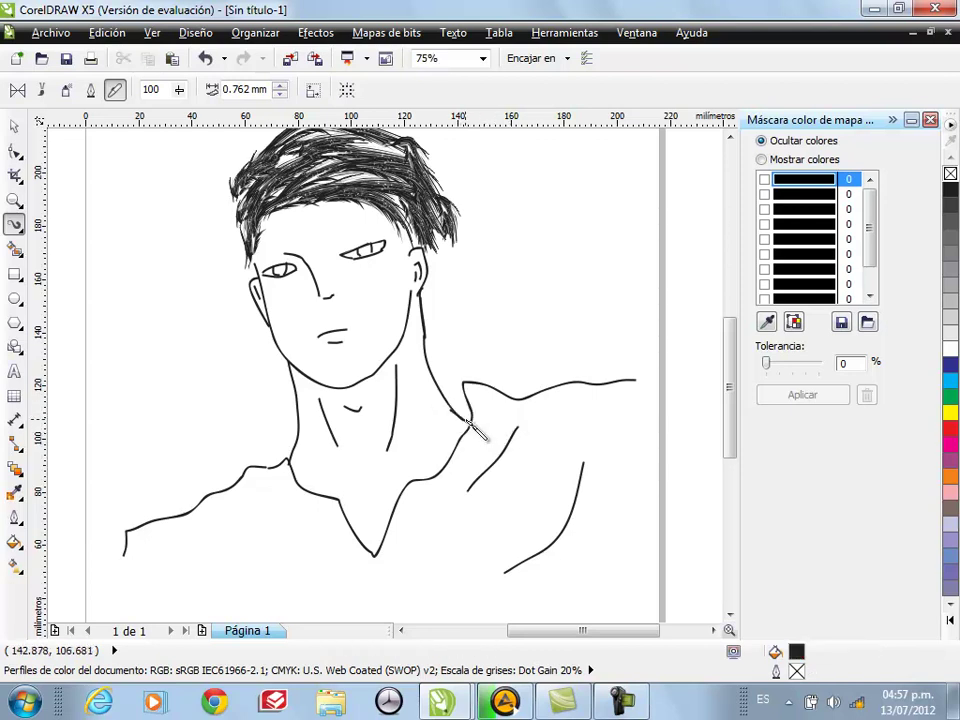
left_click_drag(273, 488, 329, 540)
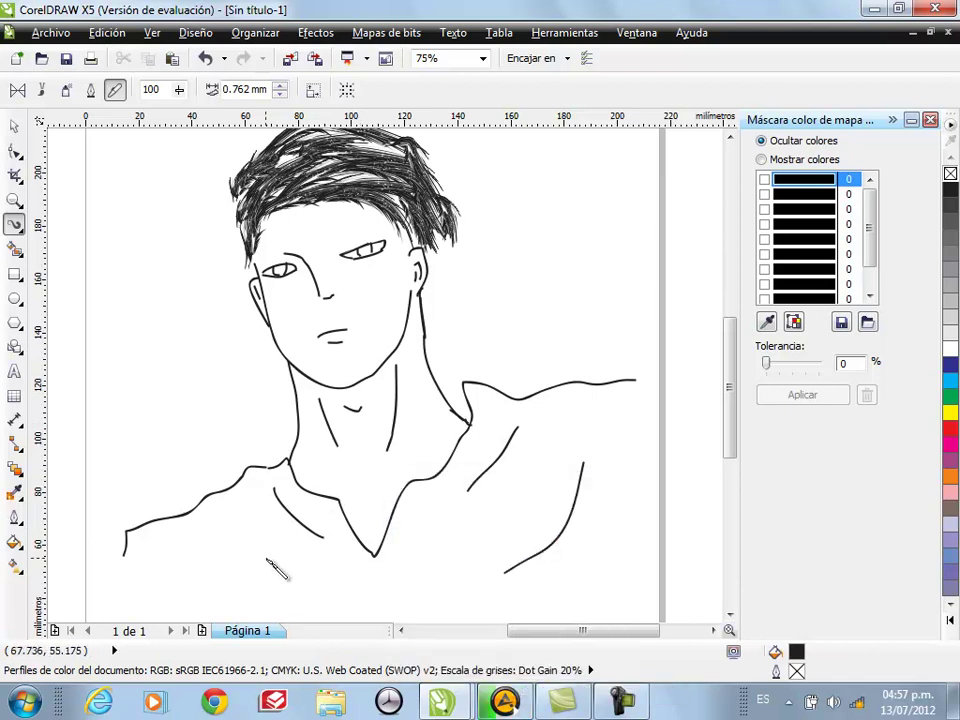
mouse_move(232, 515)
left_mouse_down()
mouse_move(267, 554)
mouse_move(304, 568)
left_mouse_up()
left_click_drag(375, 598, 380, 598)
Switch to the AIMP music player, skip ahead in the playing track and return to the drawing
left_click(506, 700)
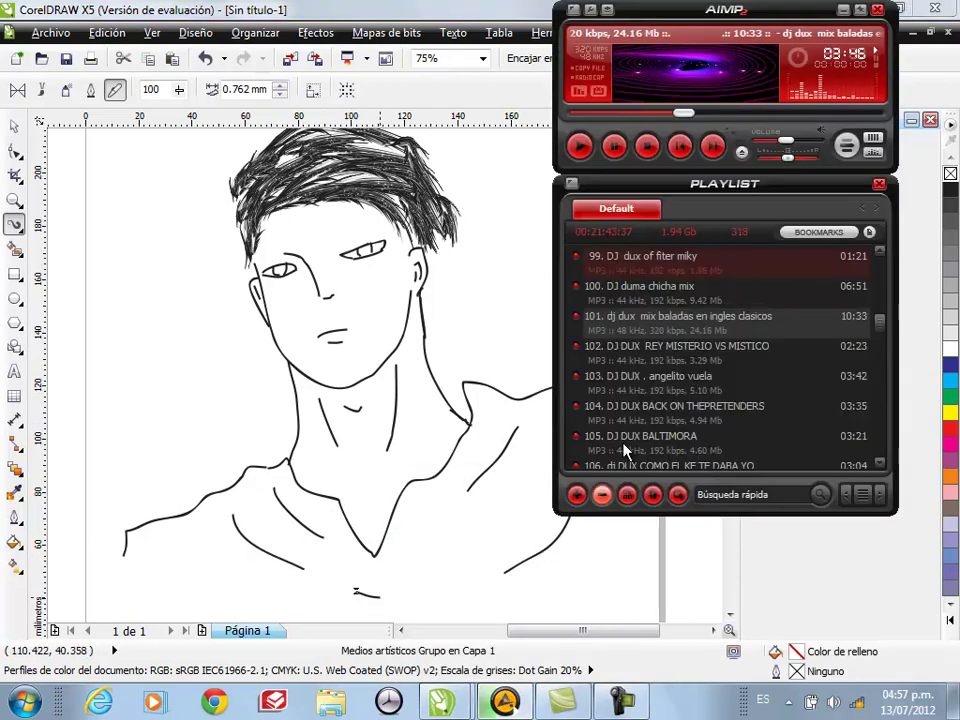
left_click(711, 113)
left_click(183, 372)
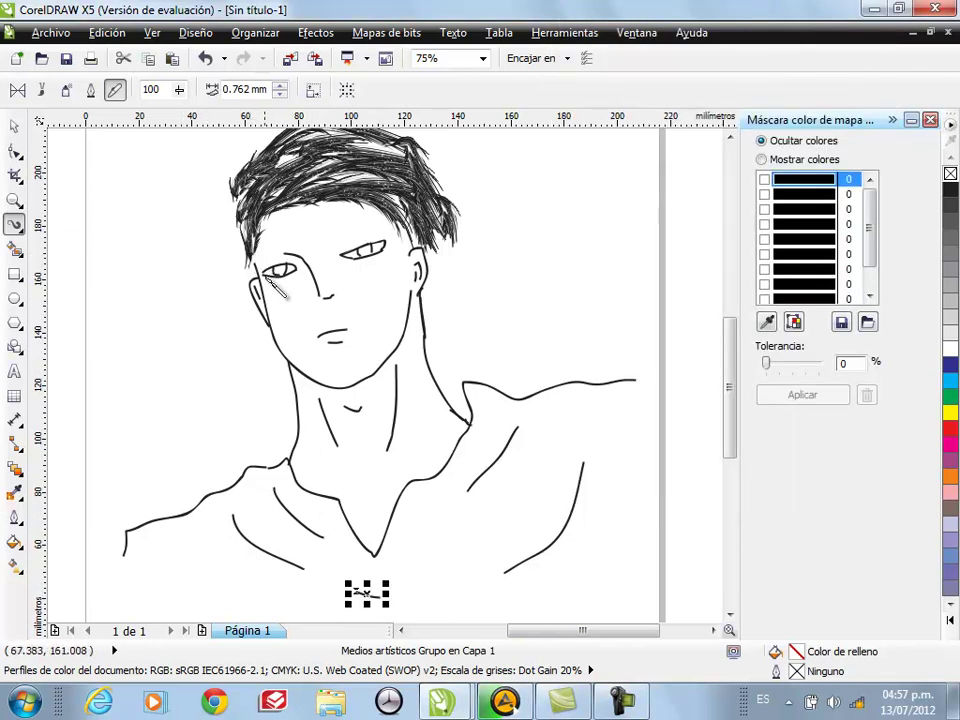
left_click(535, 328)
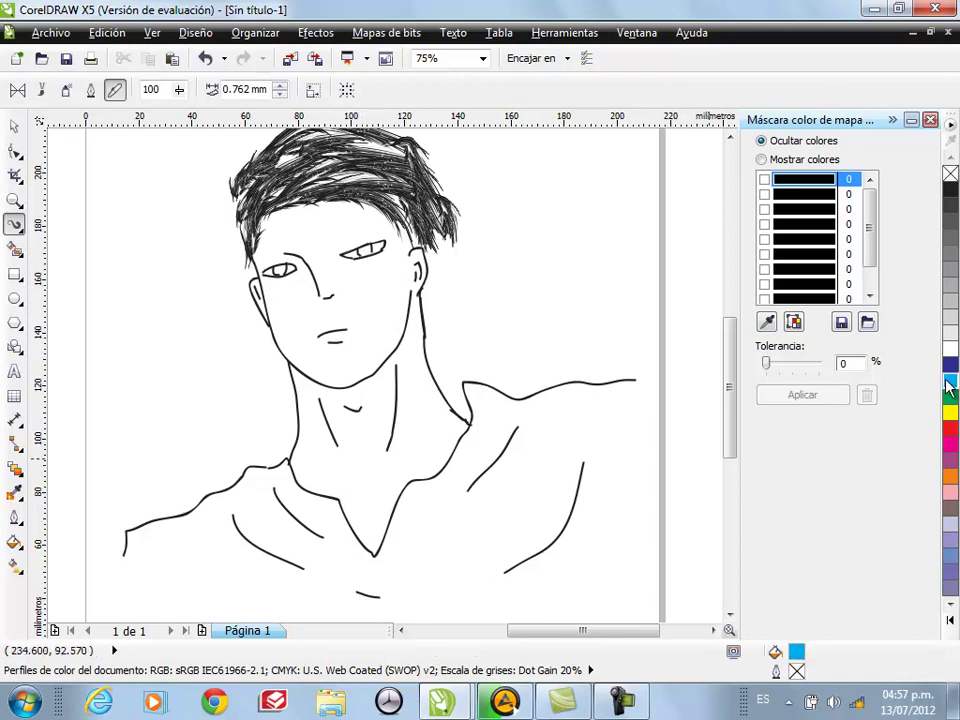
scroll(407, 279, "up", 2)
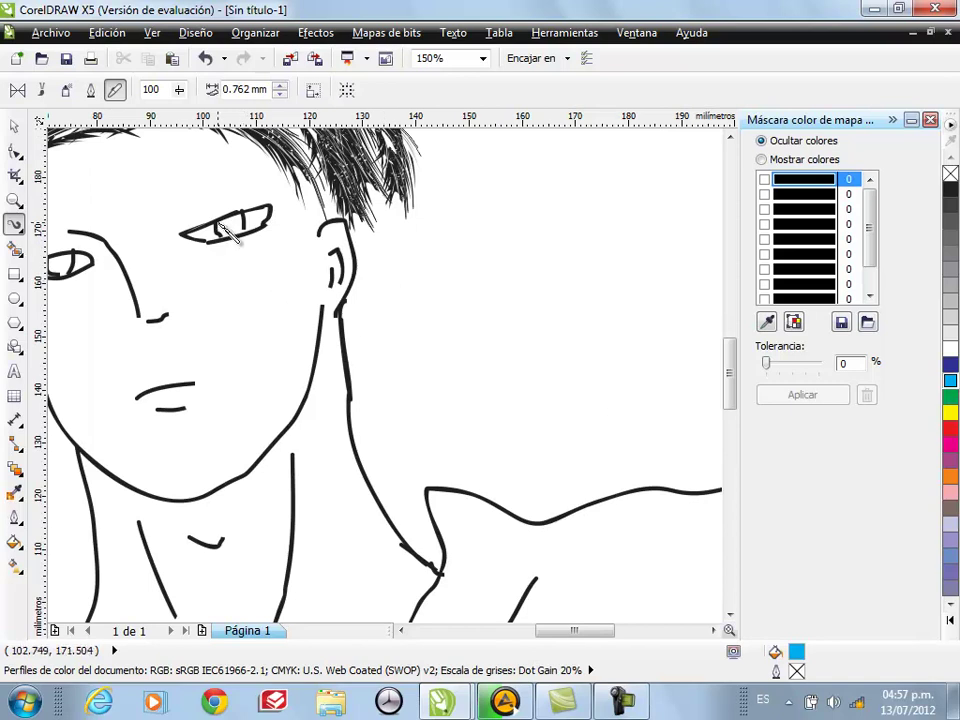
scroll(399, 328, "down", 2)
left_click(950, 190)
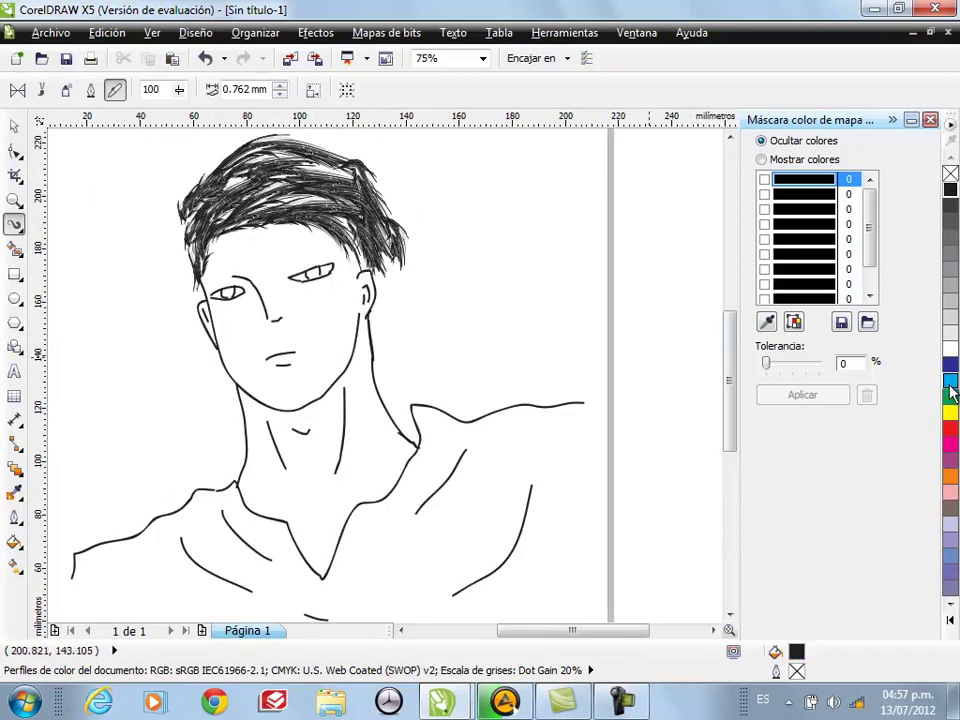
Switch the artistic media tool to brush mode, keeping the Textura category and its feathered hair stroke
left_click(43, 91)
left_click(560, 91)
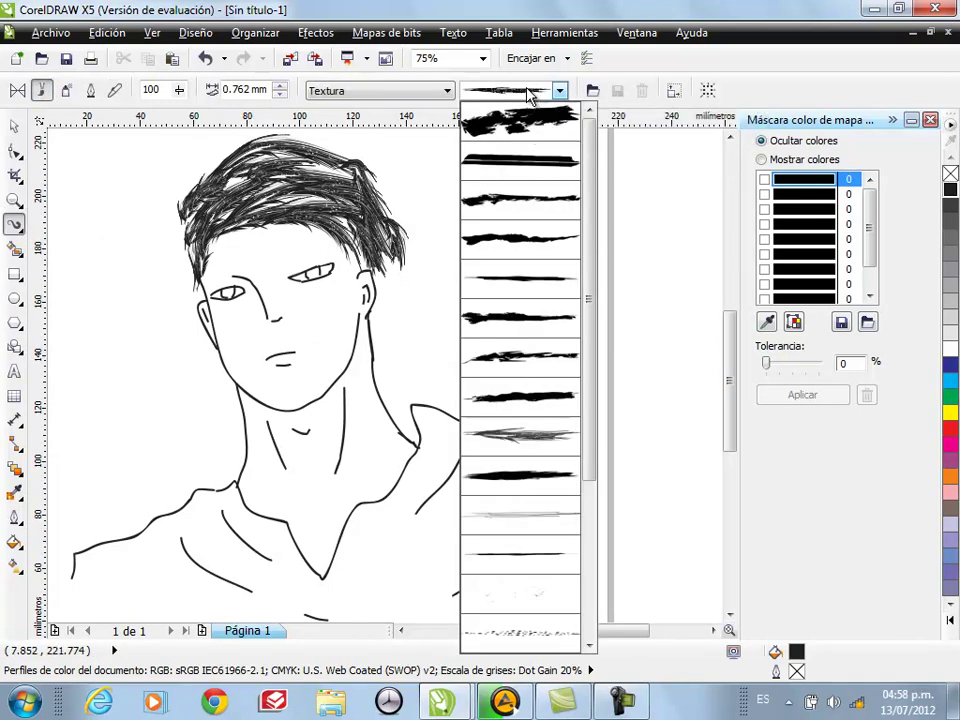
left_click(410, 266)
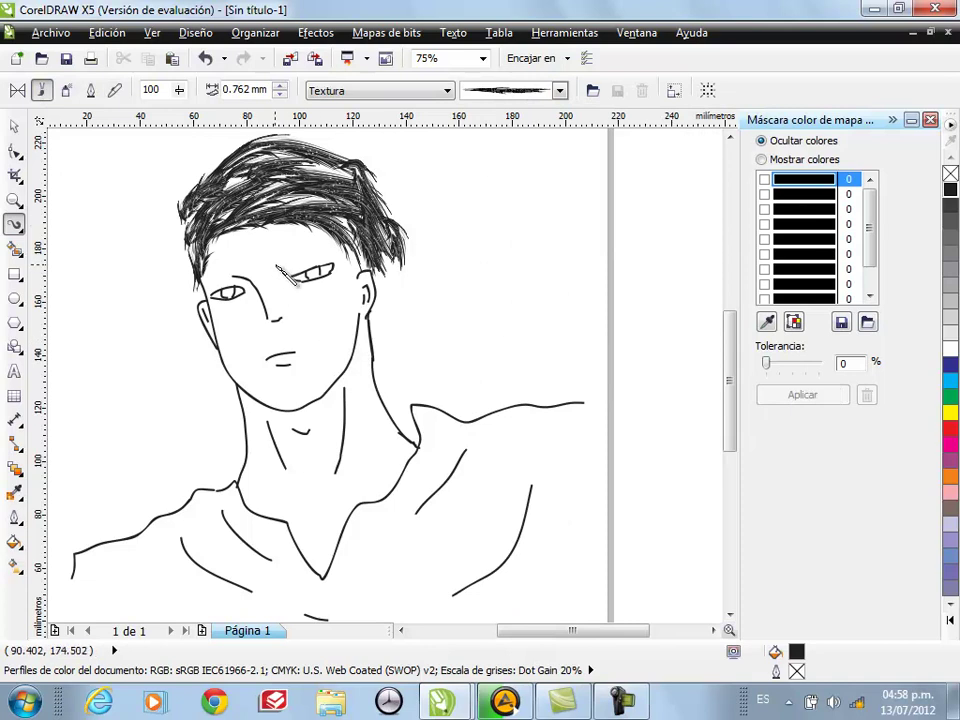
Try textured eyebrow strokes 0.762 mm wide above the eye on the face's right side and undo them
left_click_drag(296, 278, 330, 266)
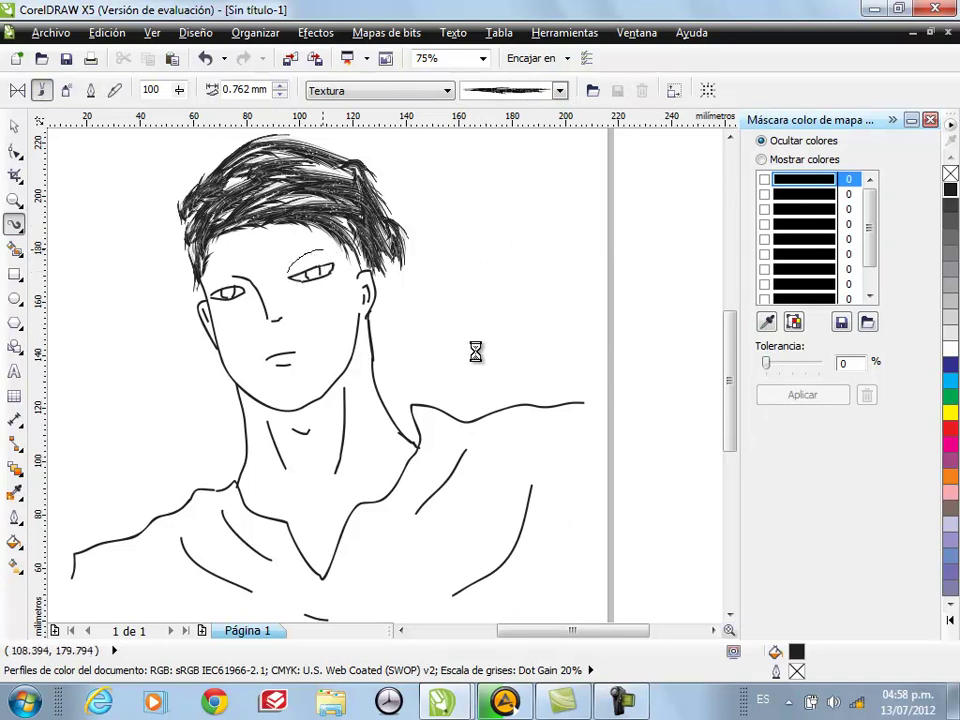
key("Escape")
left_click(559, 91)
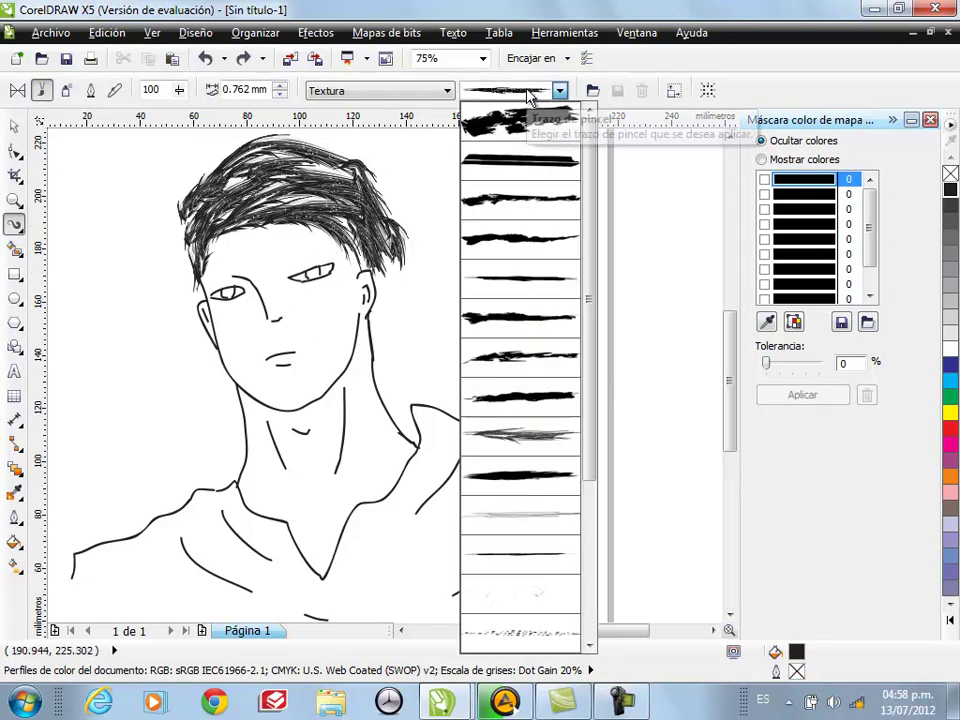
left_click(540, 450)
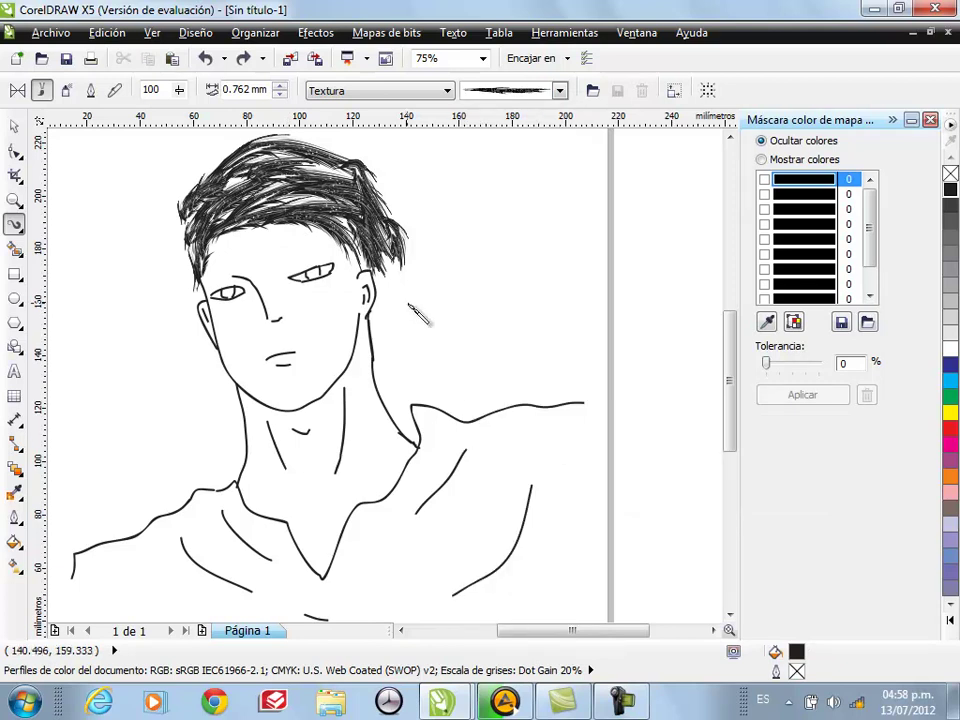
left_click_drag(289, 271, 333, 262)
key("Escape")
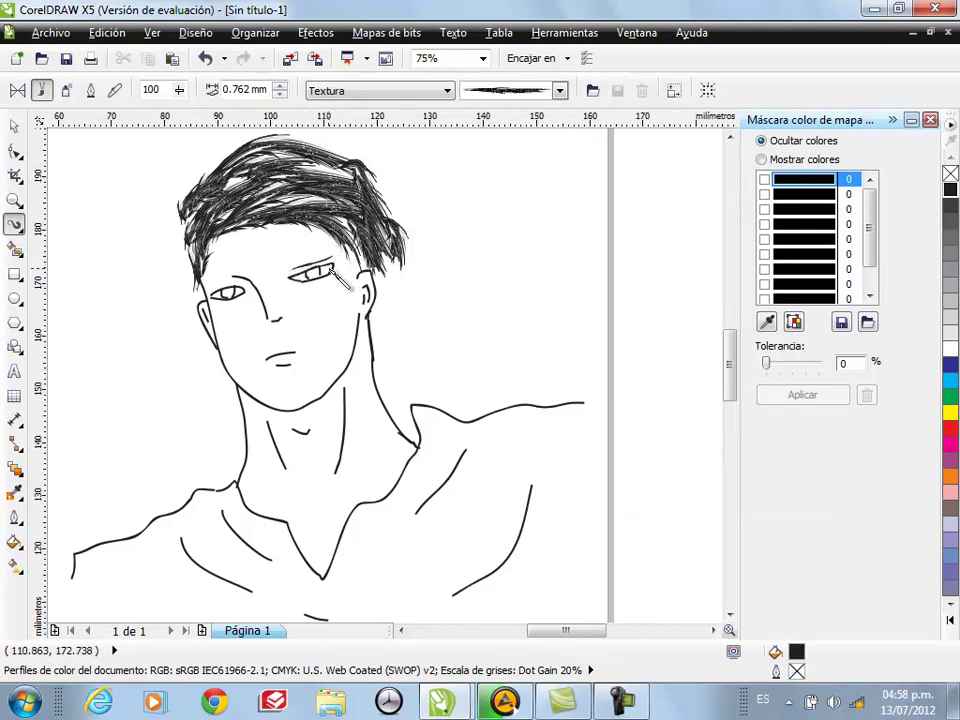
scroll(340, 277, "up", 2)
key("ctrl+z")
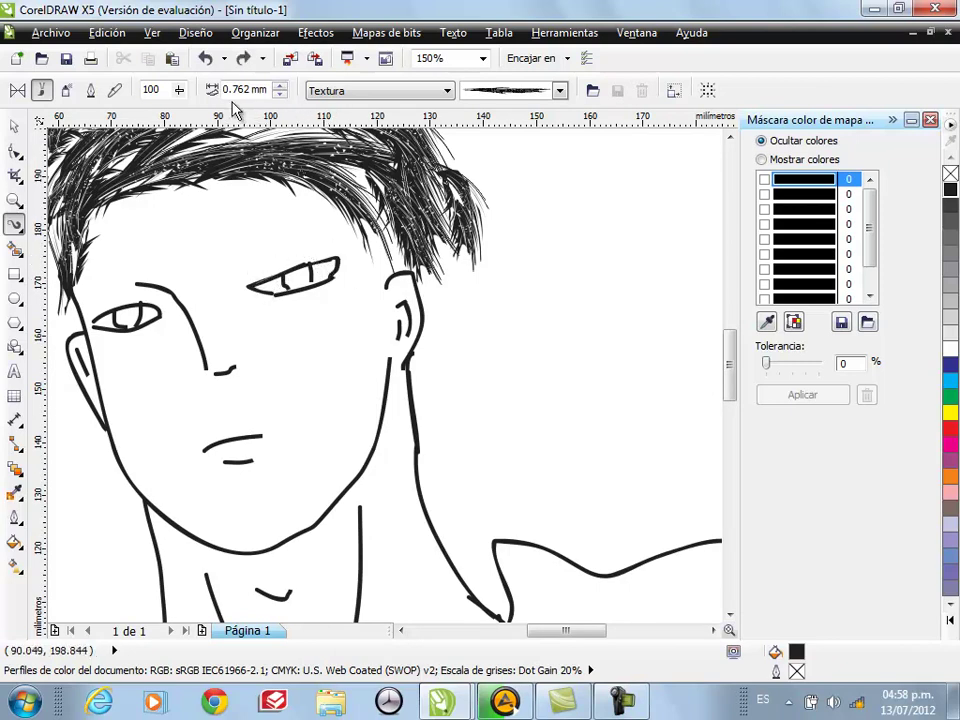
Set the brush stroke width to 7.262 mm and paint a textured eyebrow above each eye
left_click(281, 87)
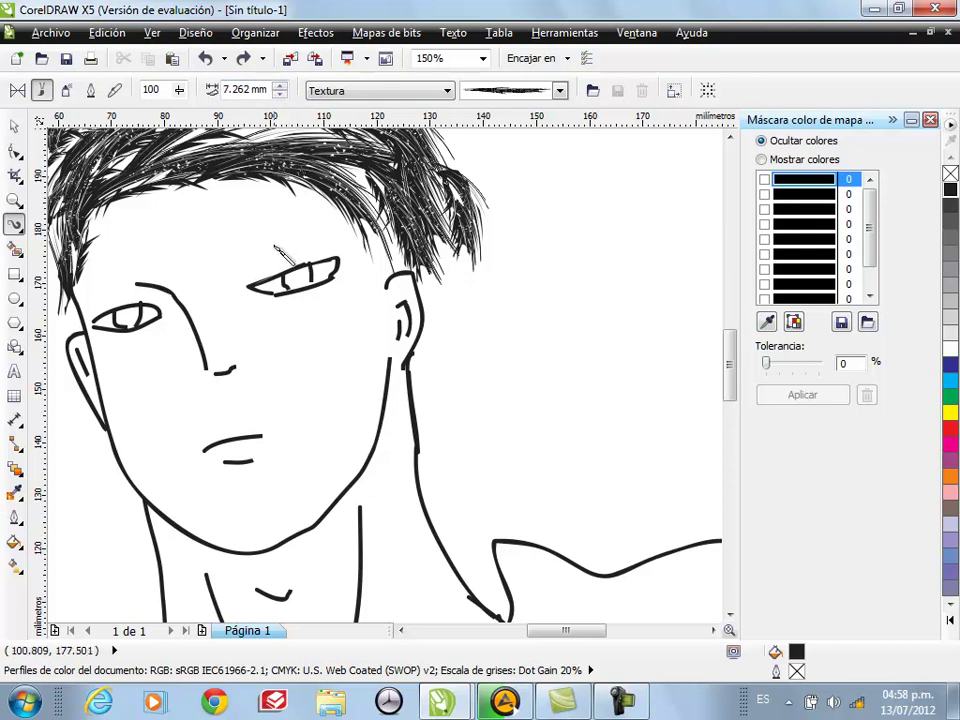
left_click_drag(256, 283, 320, 232)
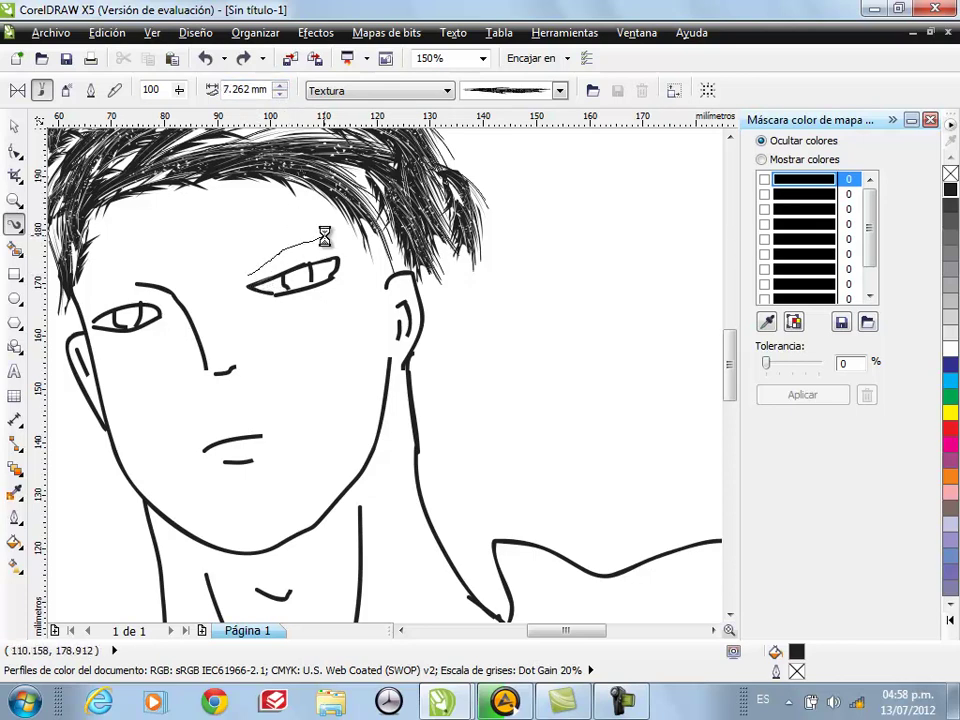
left_click(513, 318)
left_click_drag(152, 300, 88, 298)
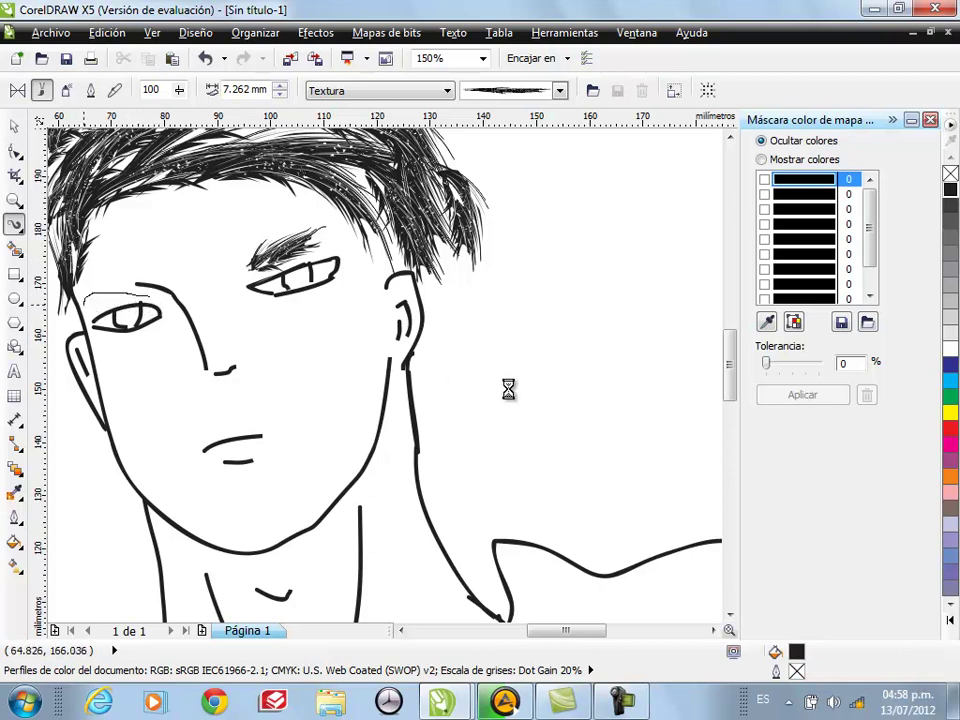
key("Escape")
Enlarge the right eyebrow by scaling it to about 112% from each end, and stretch the left eyebrow outward to about 122% horizontally
left_click_drag(255, 270, 300, 258)
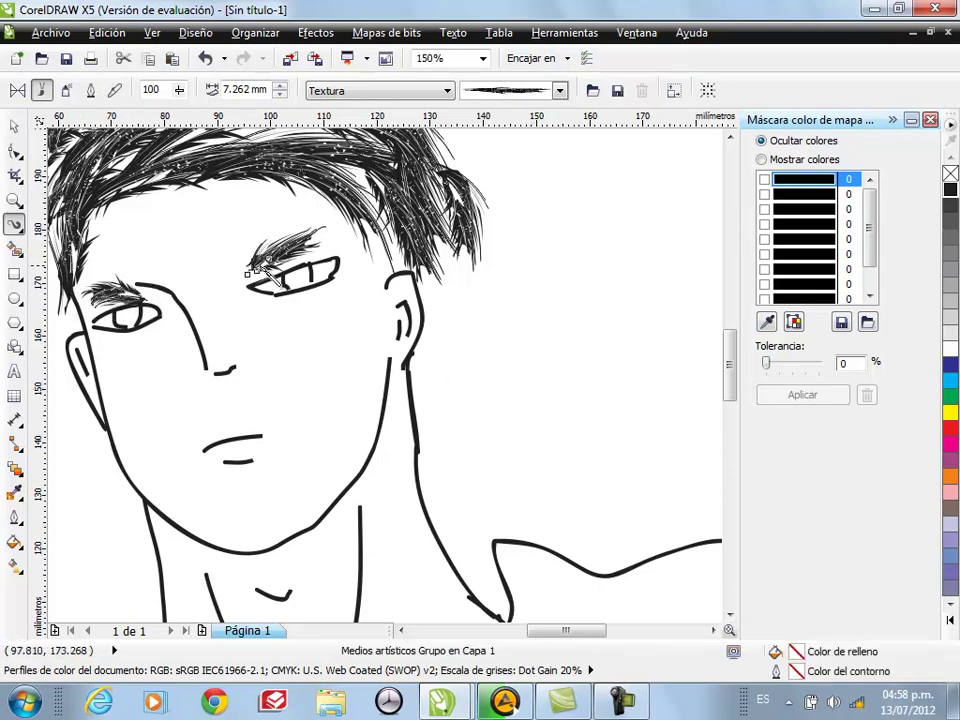
left_click(14, 126)
left_click_drag(238, 280, 228, 286)
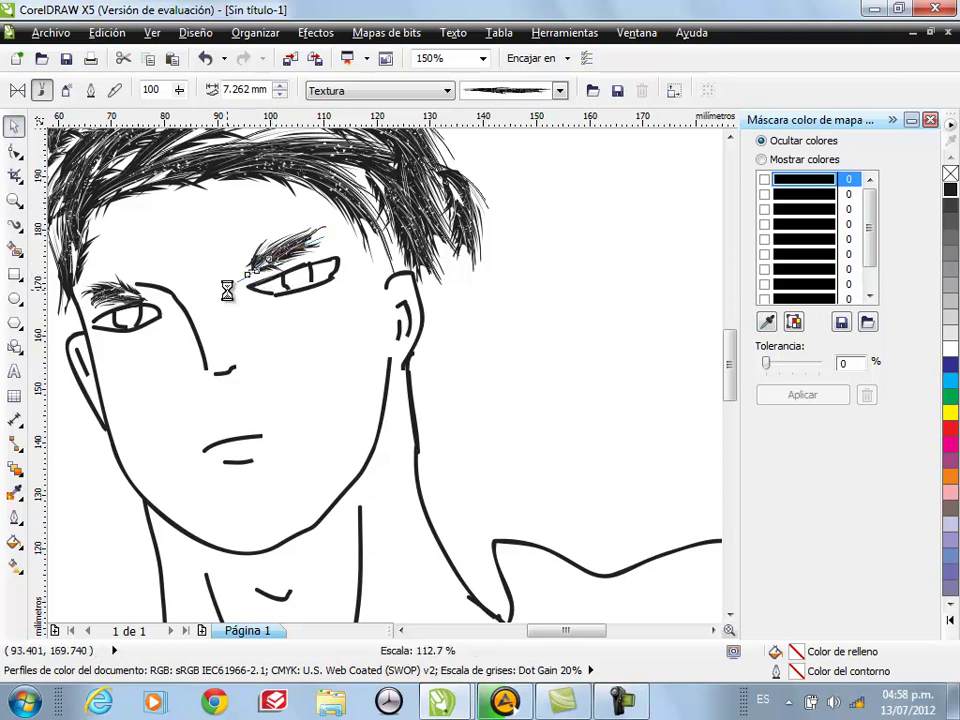
left_click_drag(331, 221, 345, 215)
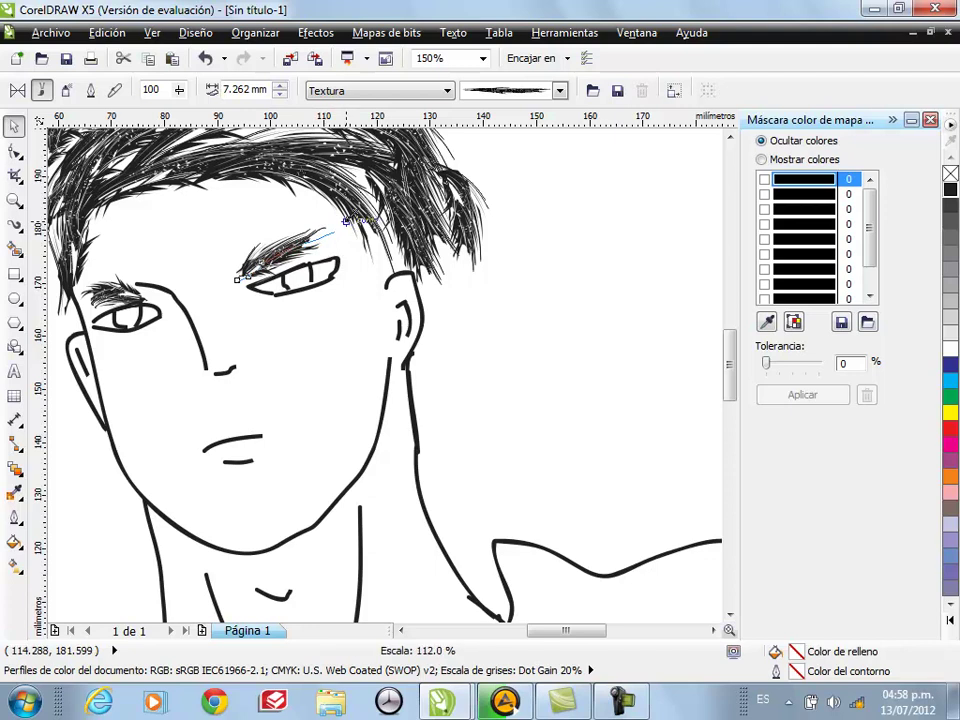
left_click(112, 296)
left_click_drag(77, 293, 60, 293)
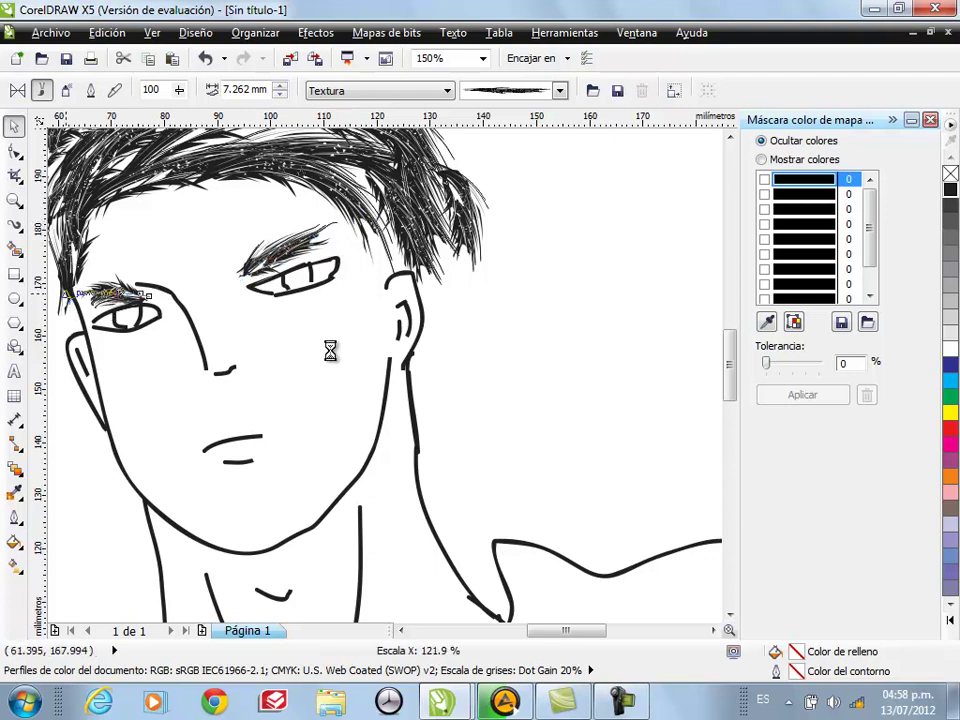
left_click(516, 364)
Return to the artistic media pressure mode, set the width to 0.762 mm, and draw the upper lip outline with a short cheek stroke beside it
left_click(15, 224)
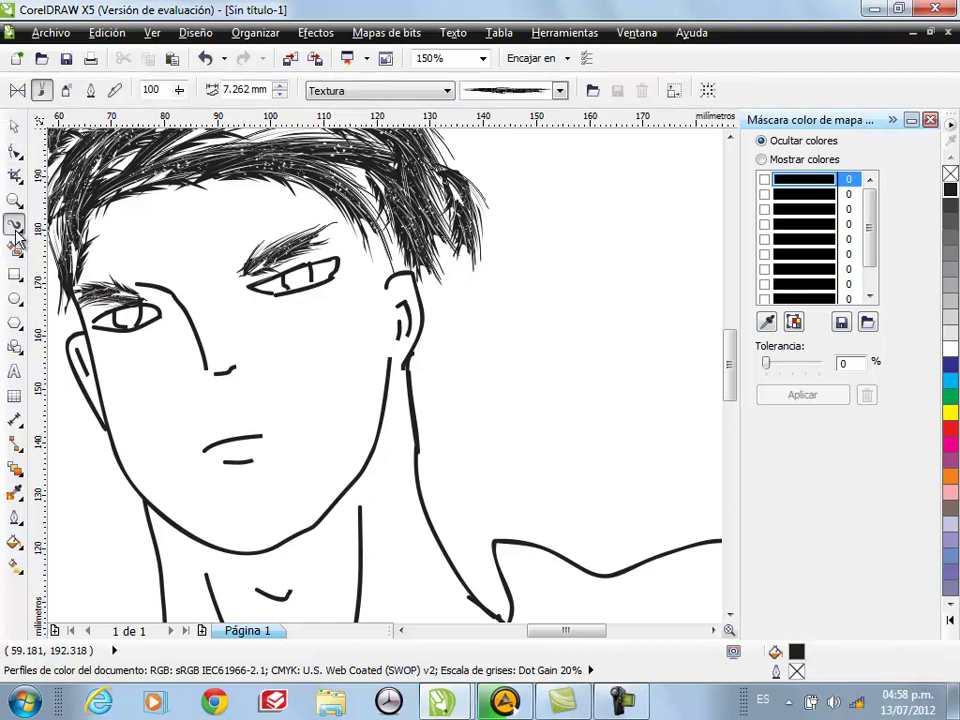
left_click(114, 89)
scroll(308, 309, "down", 1)
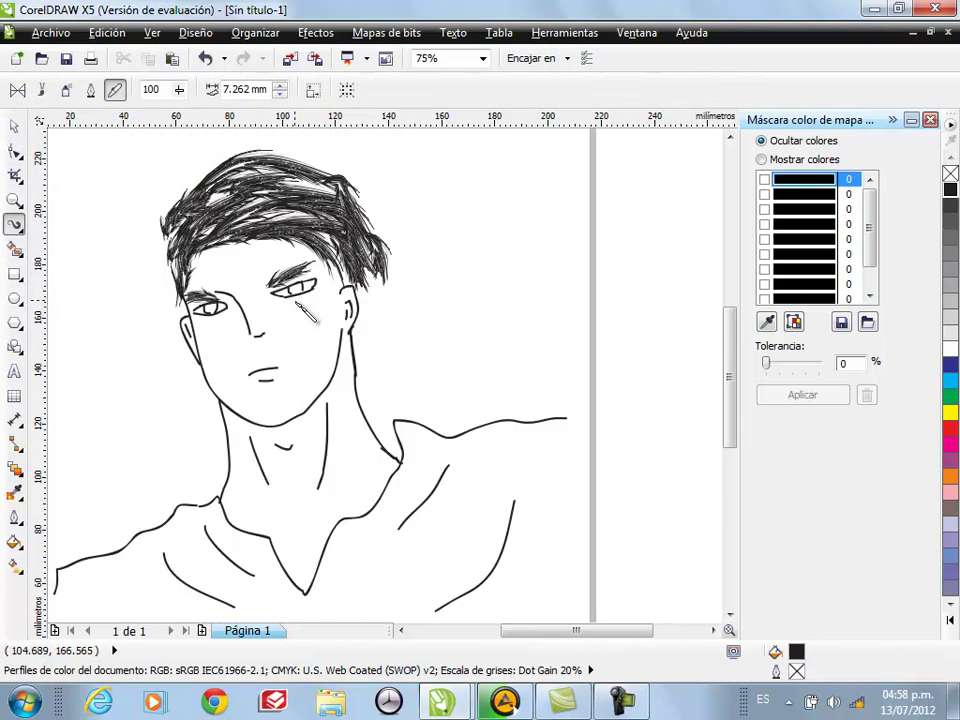
scroll(268, 377, "up", 1)
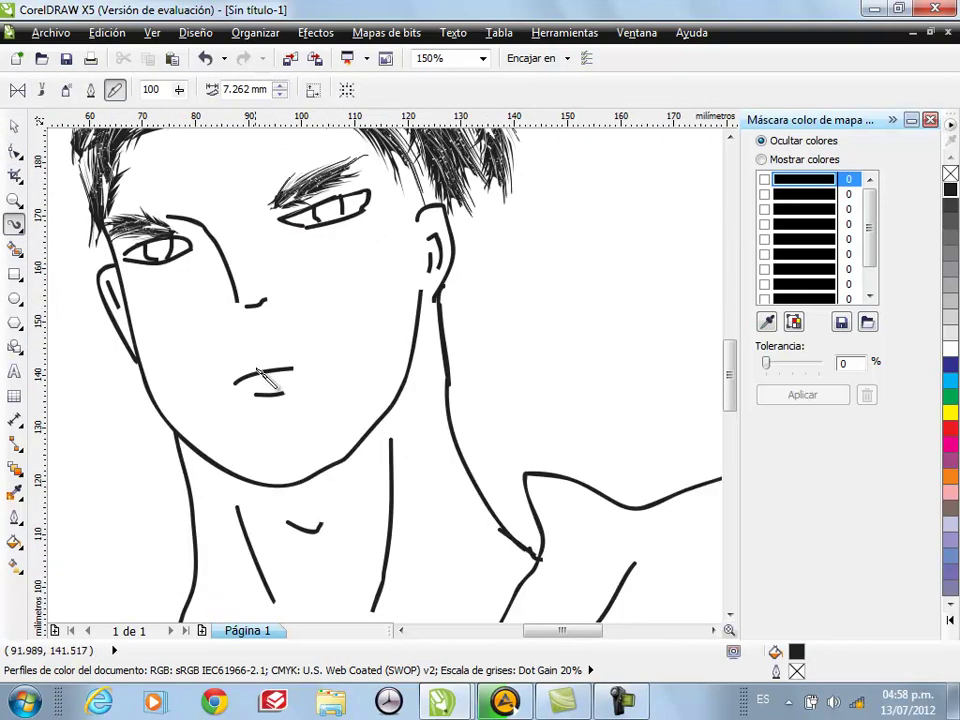
left_click_drag(235, 382, 231, 357)
key("ctrl+z")
left_click(279, 94)
left_click(279, 95)
mouse_move(232, 381)
left_mouse_down()
mouse_move(292, 354)
mouse_move(292, 369)
mouse_move(322, 355)
left_mouse_up()
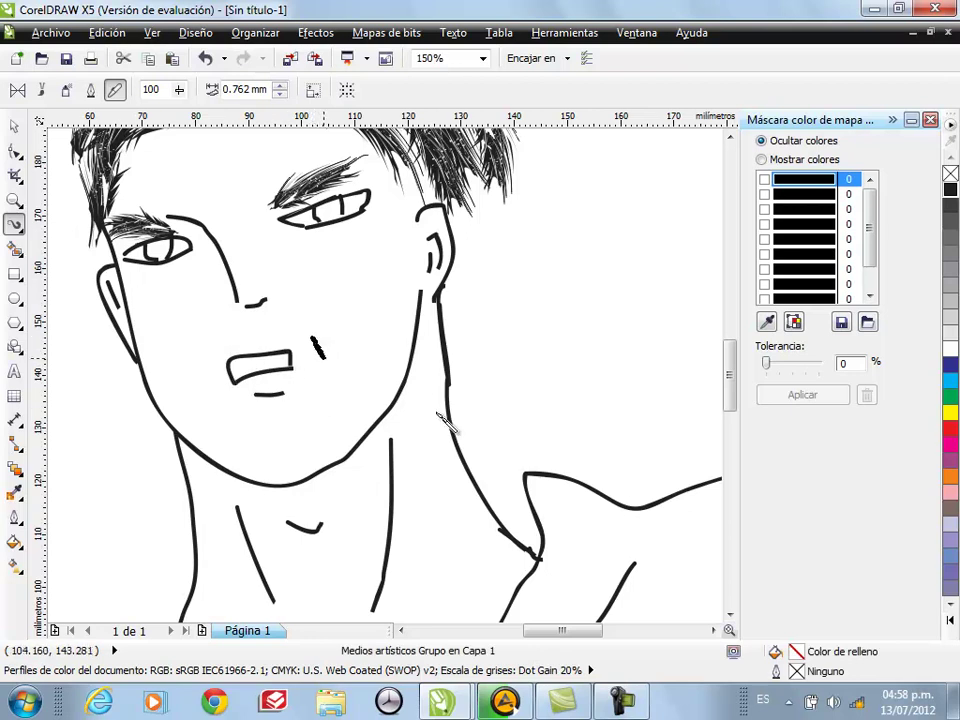
Set the artistic media colour to cyan and paint in the irises of both eyes with pressure strokes
scroll(592, 372, "down", 1)
scroll(555, 372, "up", 1)
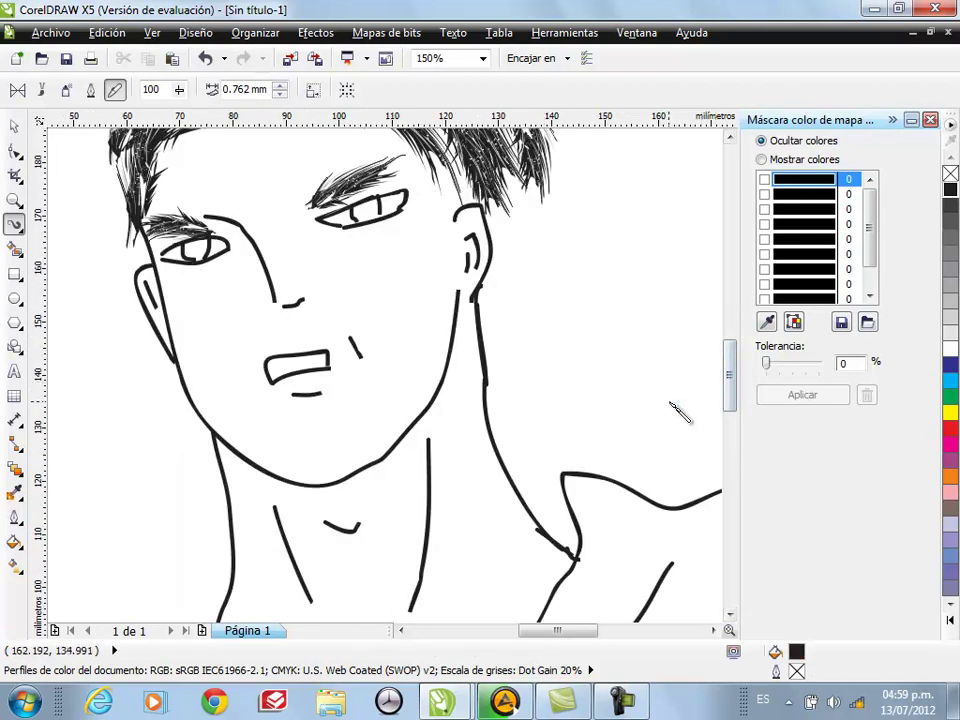
scroll(672, 398, "down", 1)
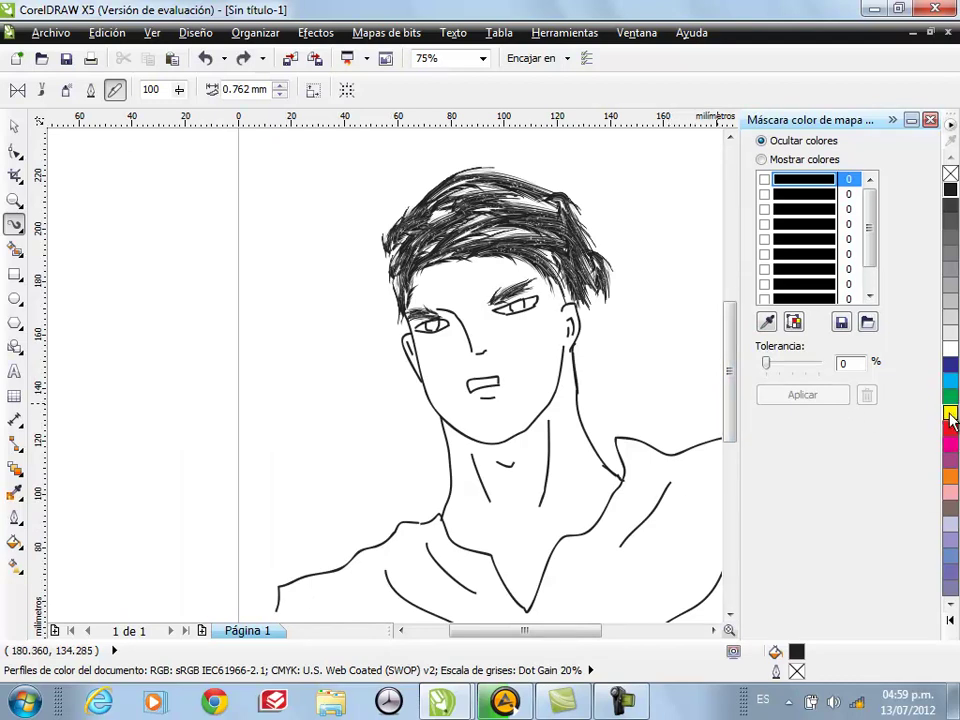
left_click(950, 381)
scroll(485, 325, "up", 1)
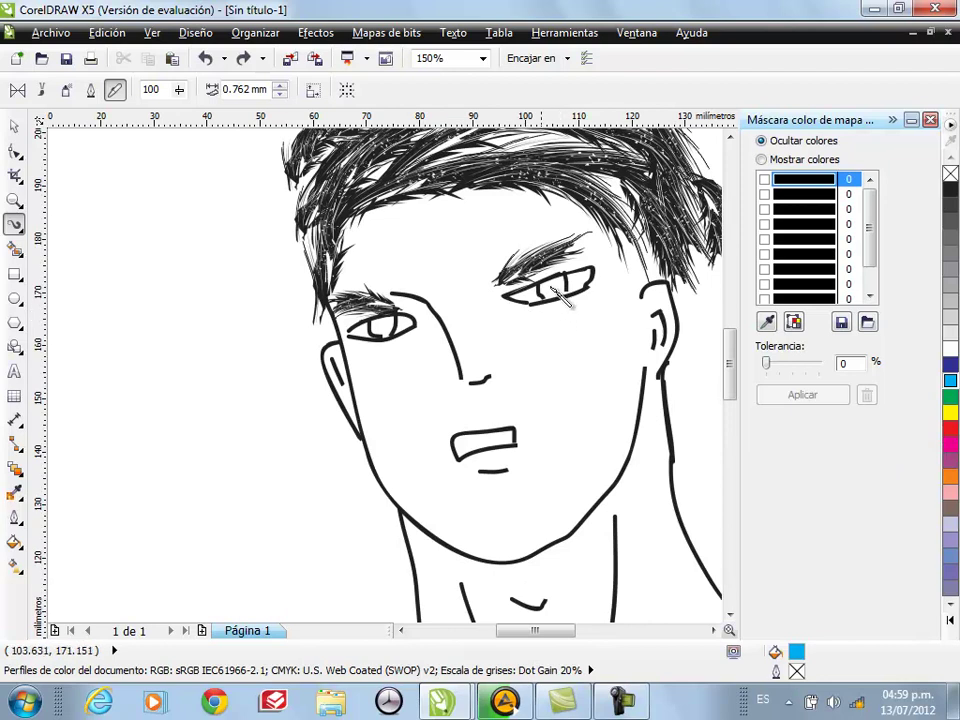
left_click_drag(540, 290, 549, 284)
left_click(696, 343)
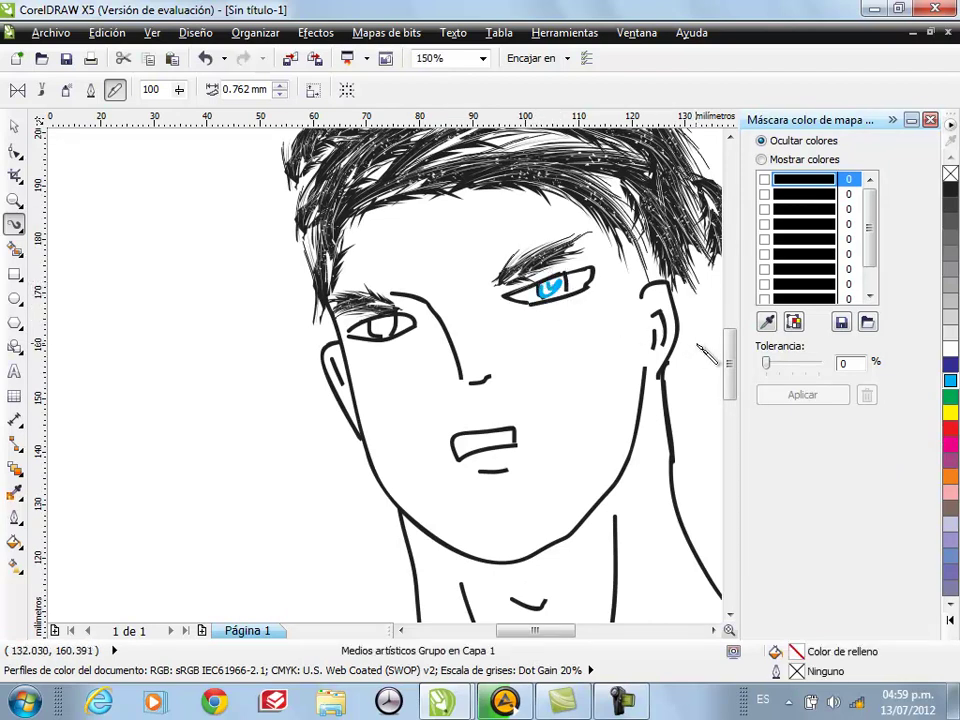
left_click_drag(558, 289, 548, 291)
left_click(707, 361)
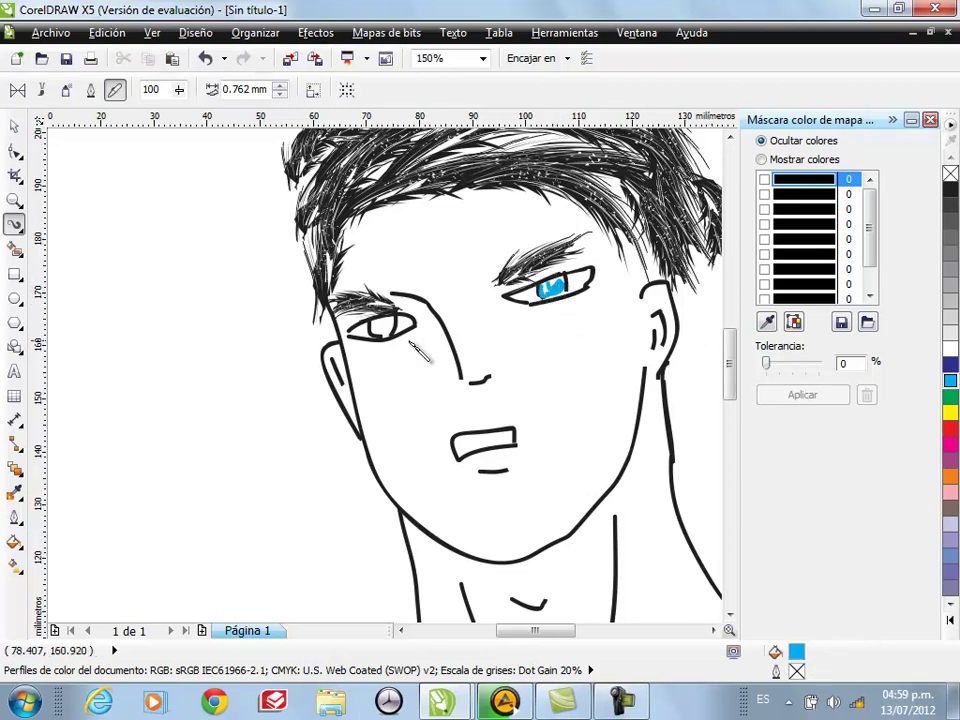
mouse_move(371, 319)
left_mouse_down()
mouse_move(381, 332)
mouse_move(387, 317)
mouse_move(383, 324)
left_mouse_up()
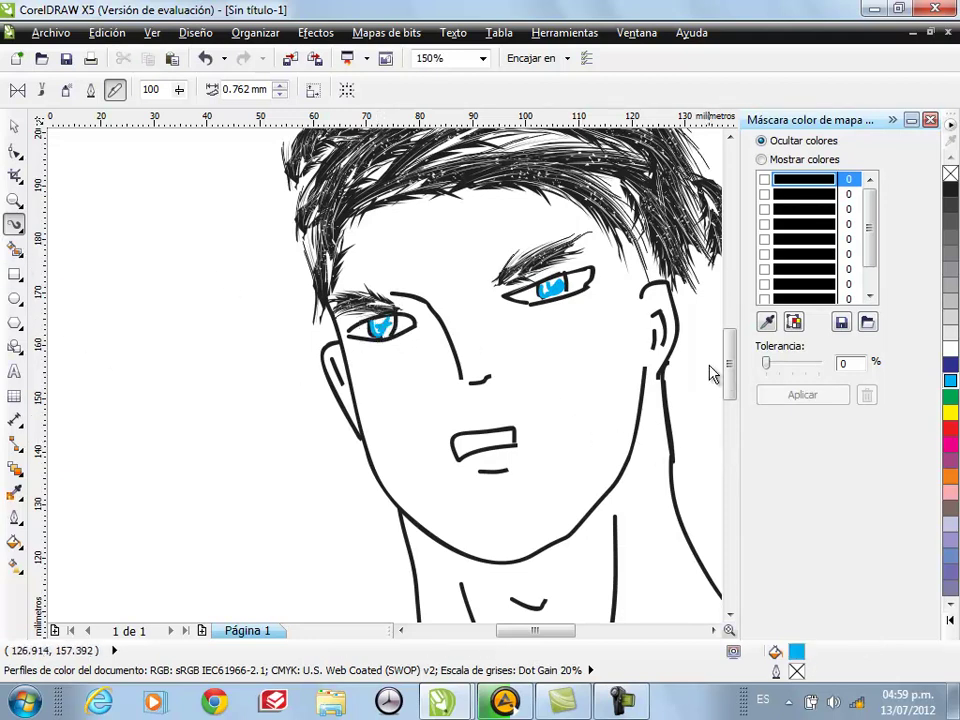
Set the artistic media colour to black and try to dot a pupil inside each cyan iris
left_click(950, 190)
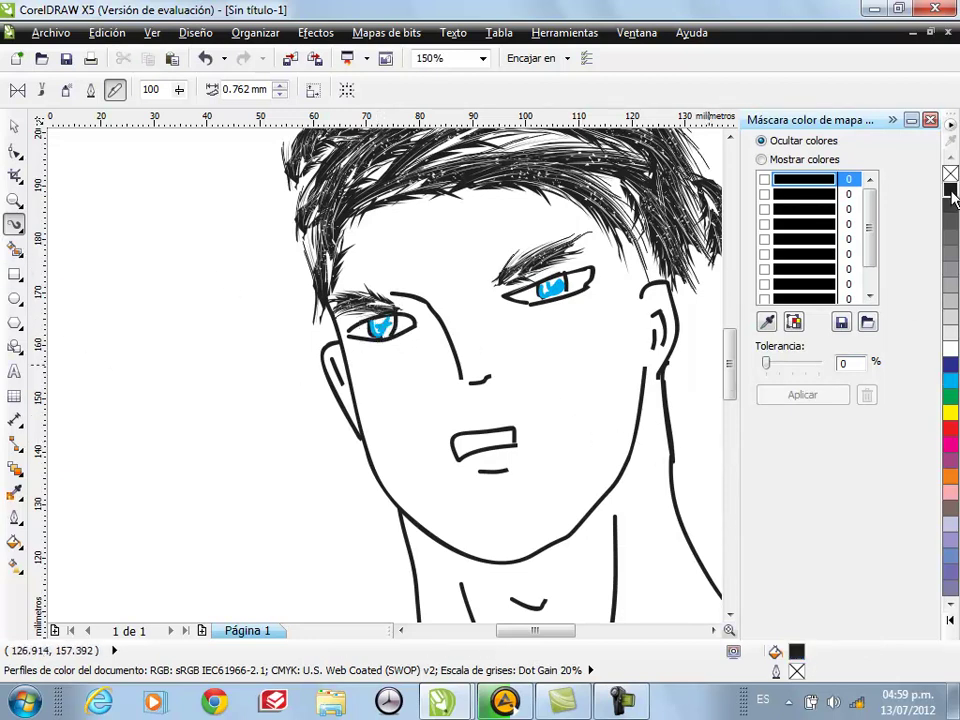
left_click_drag(551, 286, 556, 290)
key("Escape")
left_click(551, 289)
left_click(638, 323)
left_click(553, 289)
left_click(640, 339)
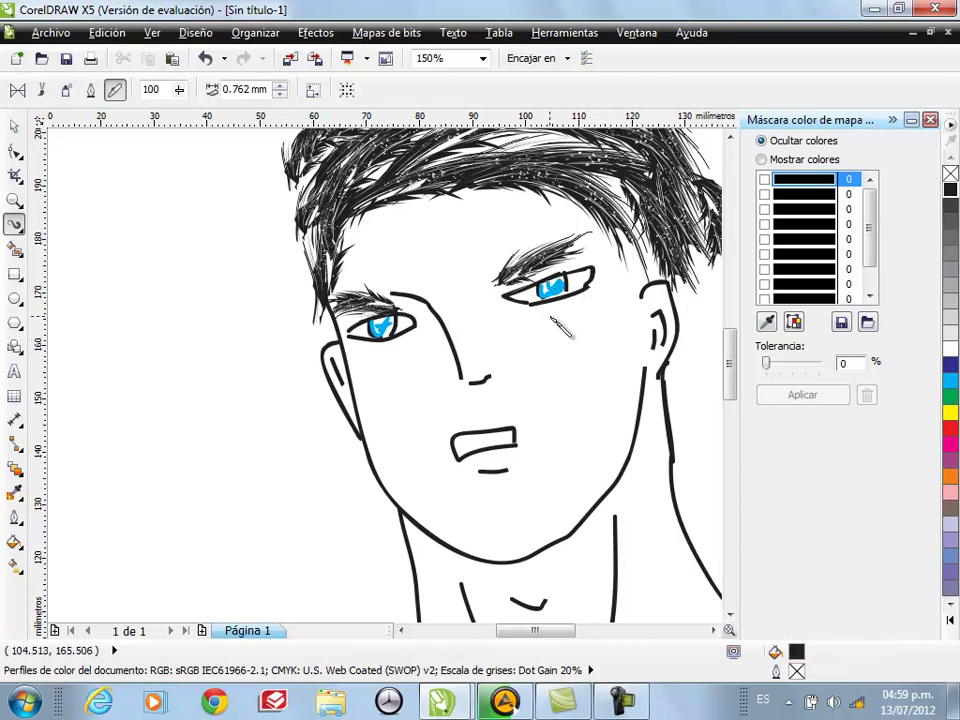
scroll(560, 325, "up", 2)
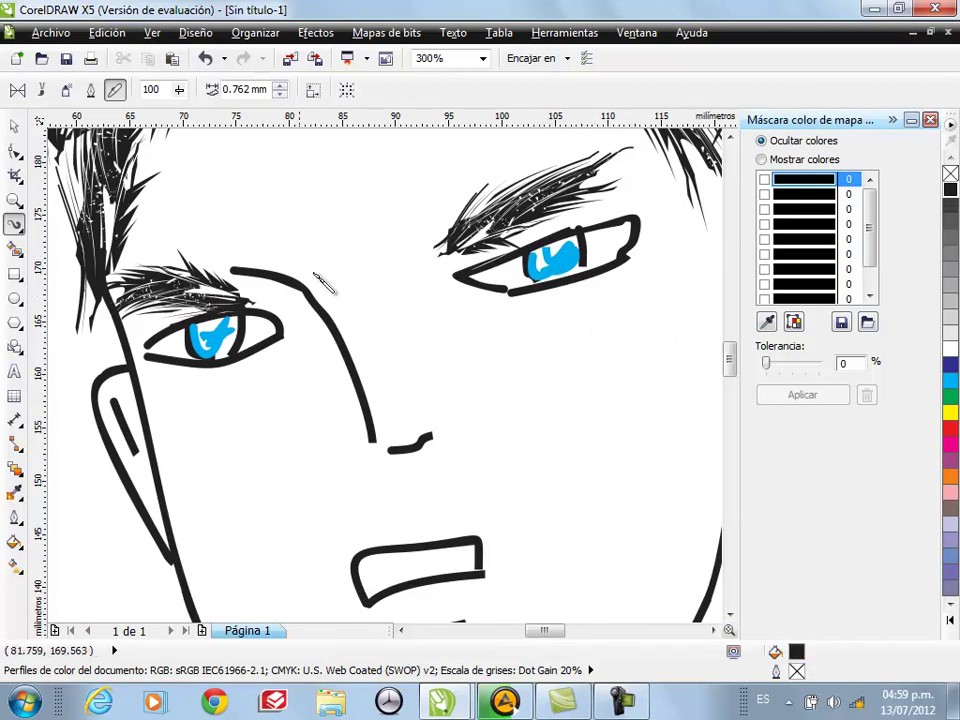
left_click(217, 338)
left_click(279, 363)
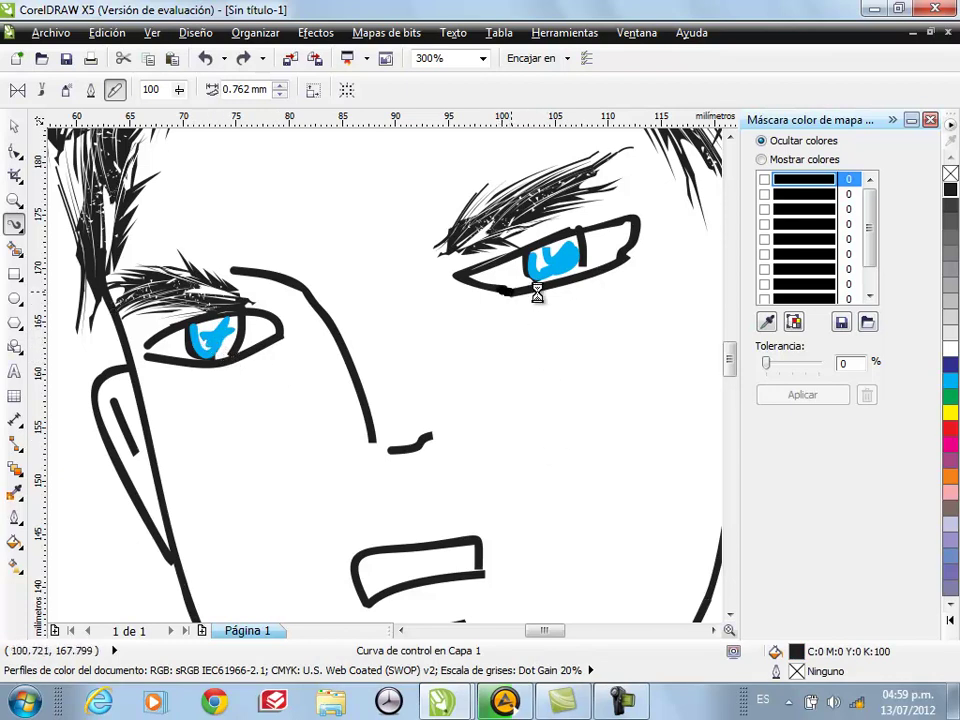
Close the small gap in the lower outline of the eye on the face's right side with a black dot
left_click(502, 289)
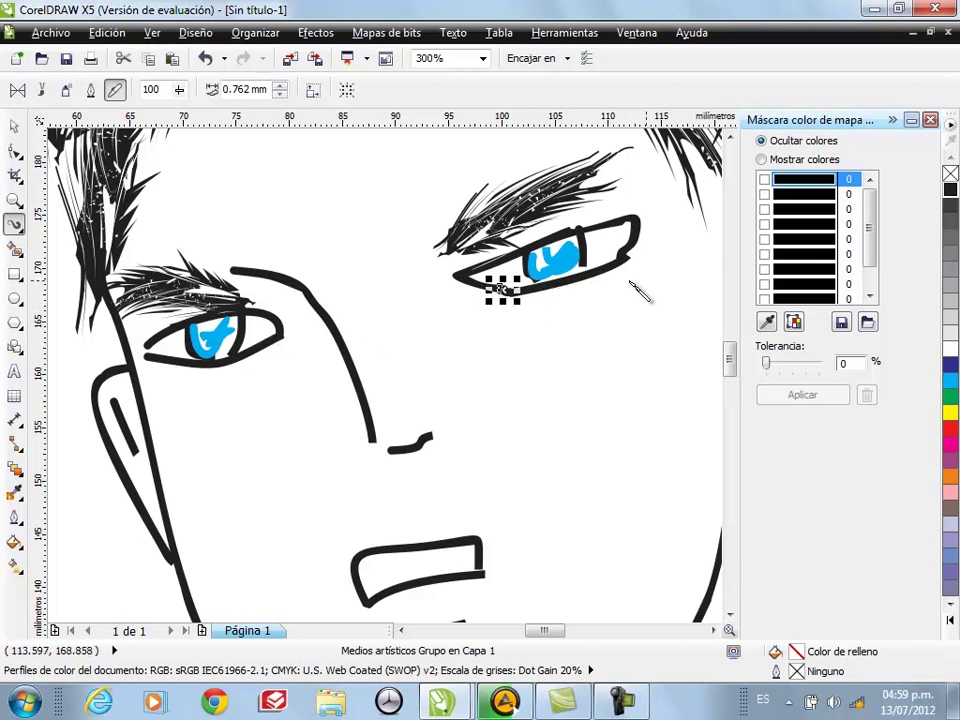
scroll(645, 330, "down", 1)
left_click(345, 461)
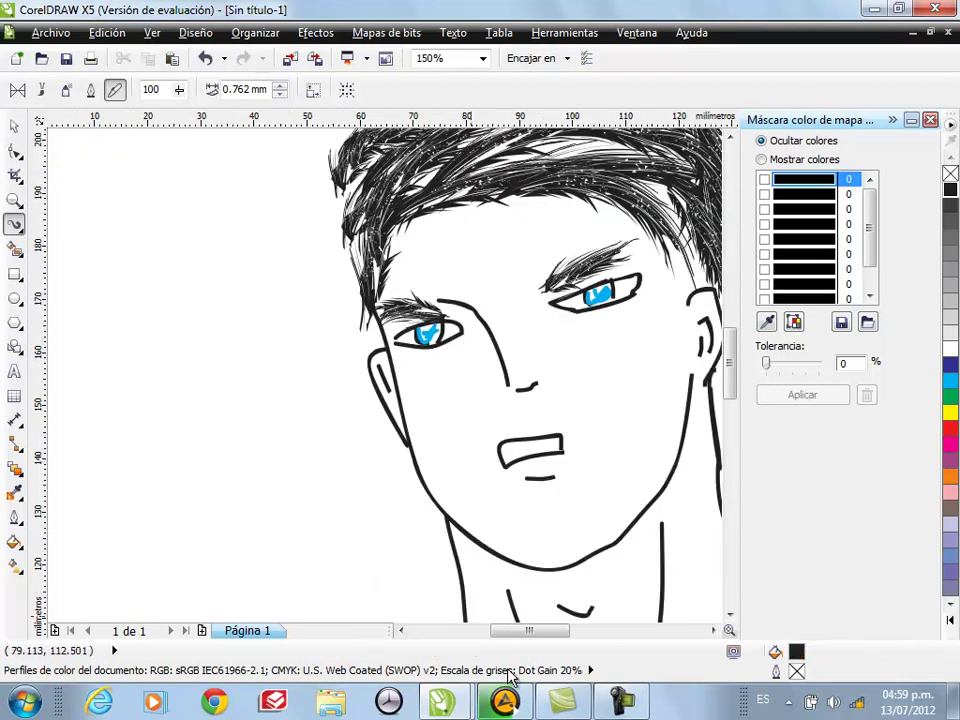
Draw a short black pressure stroke joining the hair to the top of the ear on the face's right side
mouse_move(527, 631)
left_mouse_down()
mouse_move(574, 631)
mouse_move(557, 631)
left_mouse_up()
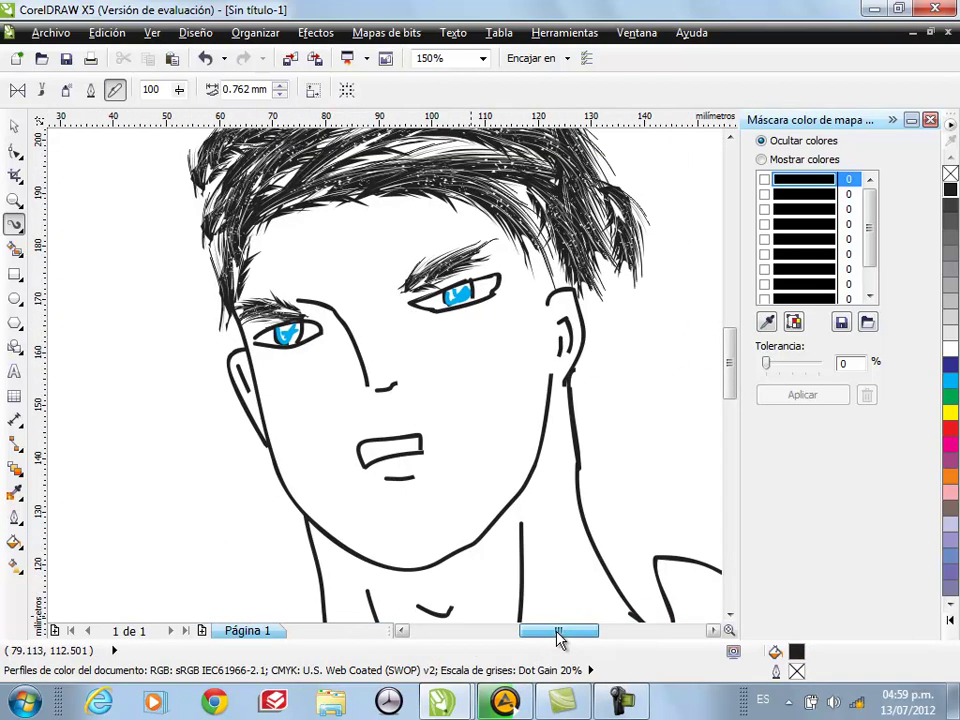
scroll(563, 565, "down", 2)
scroll(336, 548, "up", 2)
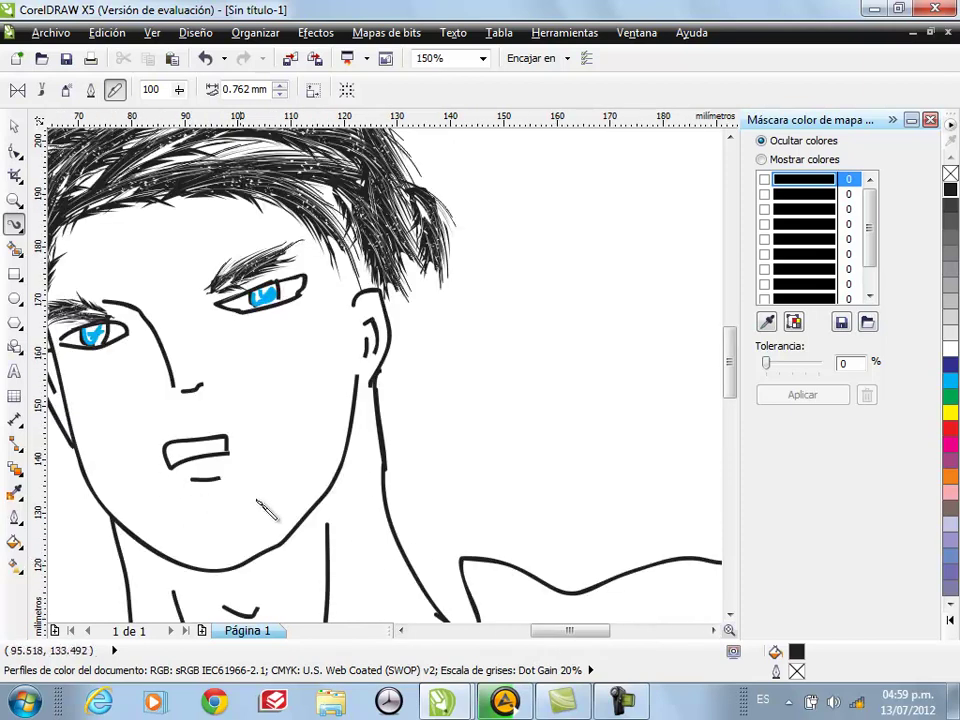
scroll(268, 502, "down", 2)
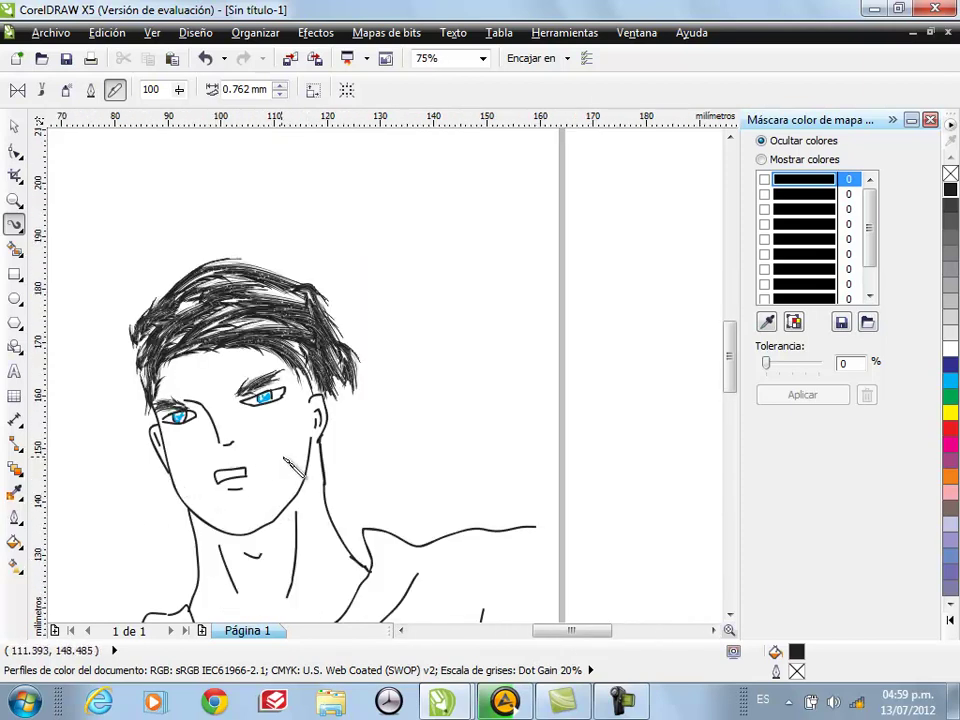
scroll(311, 416, "up", 2)
mouse_move(339, 286)
left_mouse_down()
mouse_move(345, 330)
mouse_move(358, 326)
left_mouse_up()
left_click(482, 405)
mouse_move(573, 643)
left_mouse_down()
mouse_move(538, 640)
mouse_move(548, 640)
left_mouse_up()
scroll(400, 565, "down", 1)
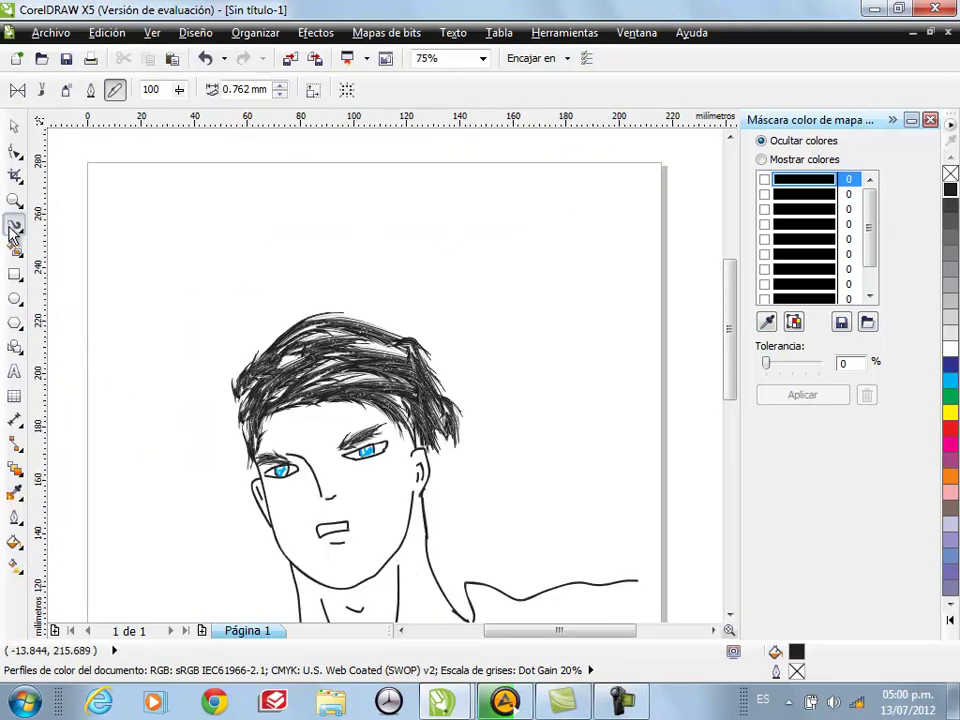
Try to fill the face and neck with the Smart Fill tool after choosing orange, and undo the fill
left_click_drag(735, 360, 728, 394)
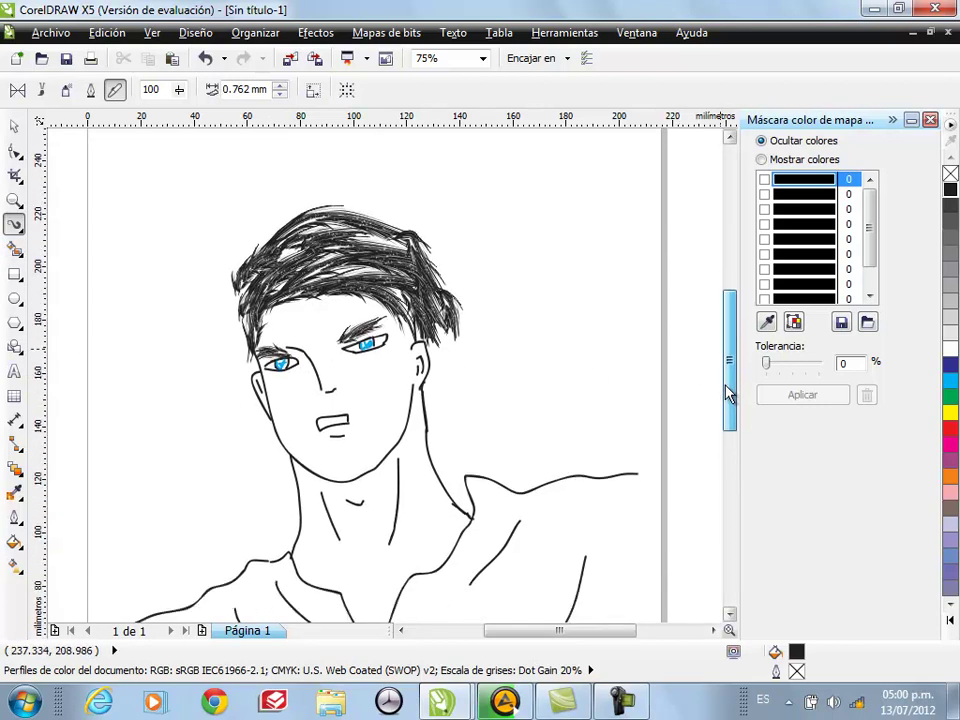
left_click(15, 248)
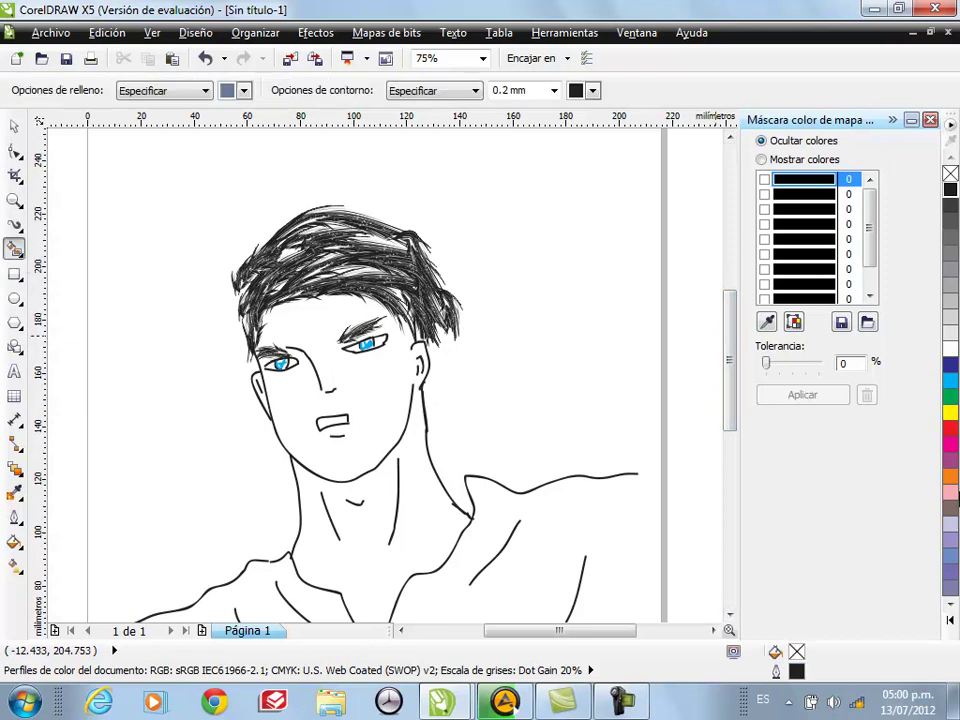
left_click(951, 480)
left_click(453, 456)
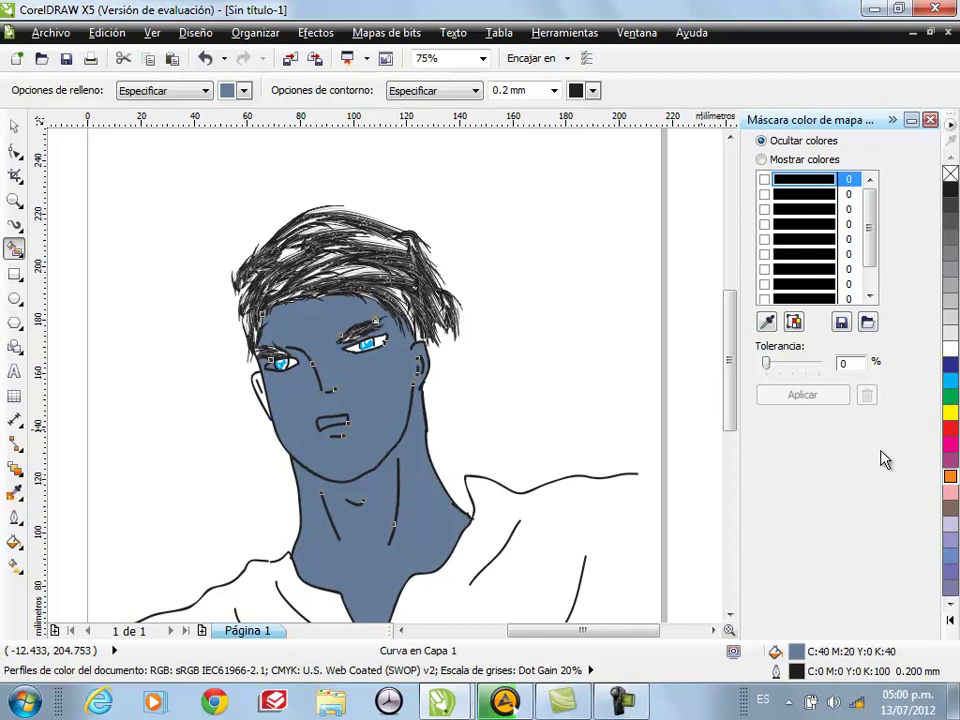
key("ctrl+z")
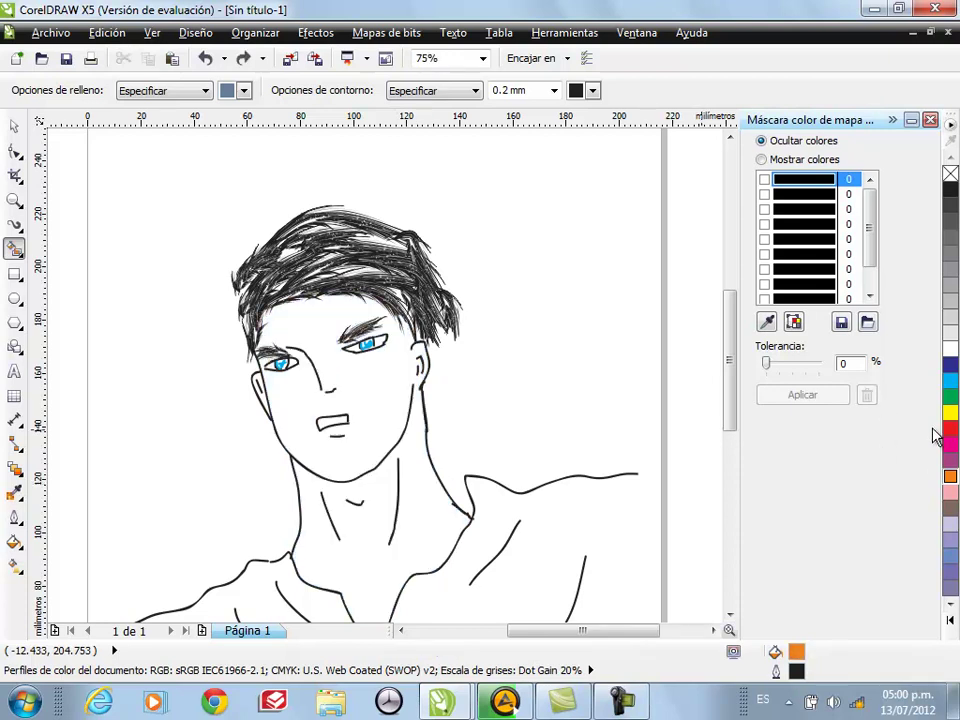
Smart-fill the face and neck region again and apply orange to the new shape
left_click(950, 477)
left_click(458, 456)
left_click(384, 489)
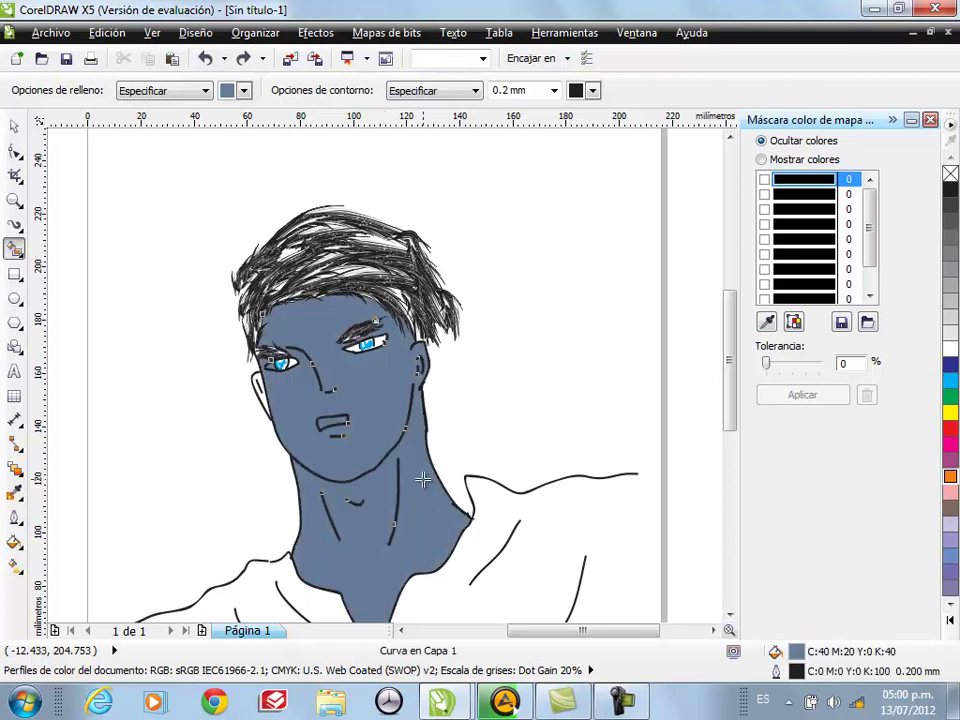
left_click(953, 478)
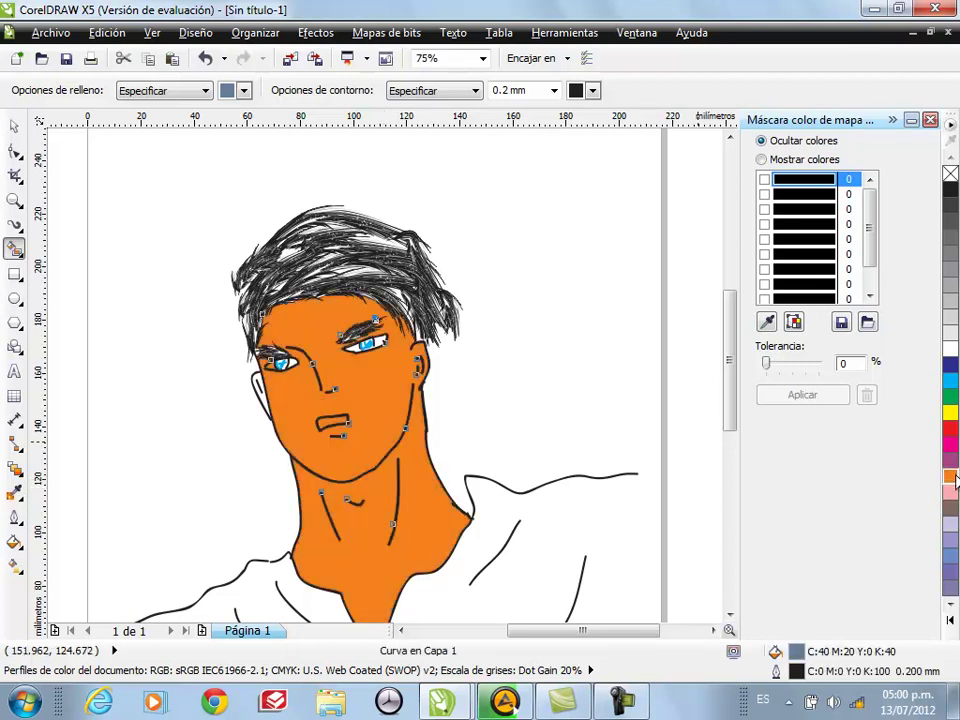
Smart-fill the ear on the face's left side, colour it orange and recolour it white
scroll(735, 390, "down", 2)
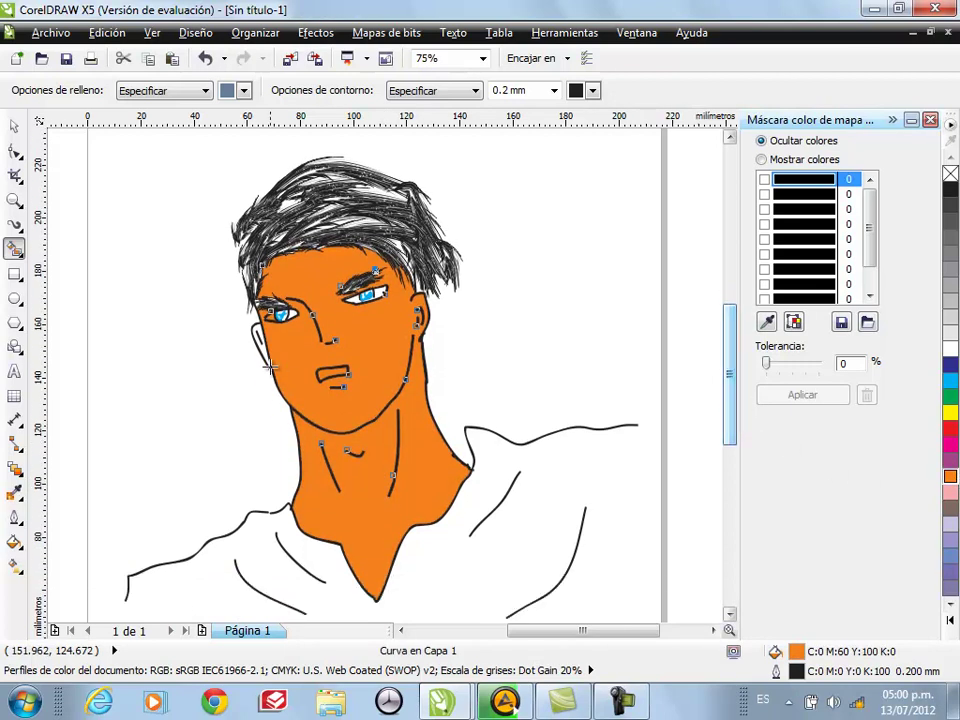
left_click(266, 345)
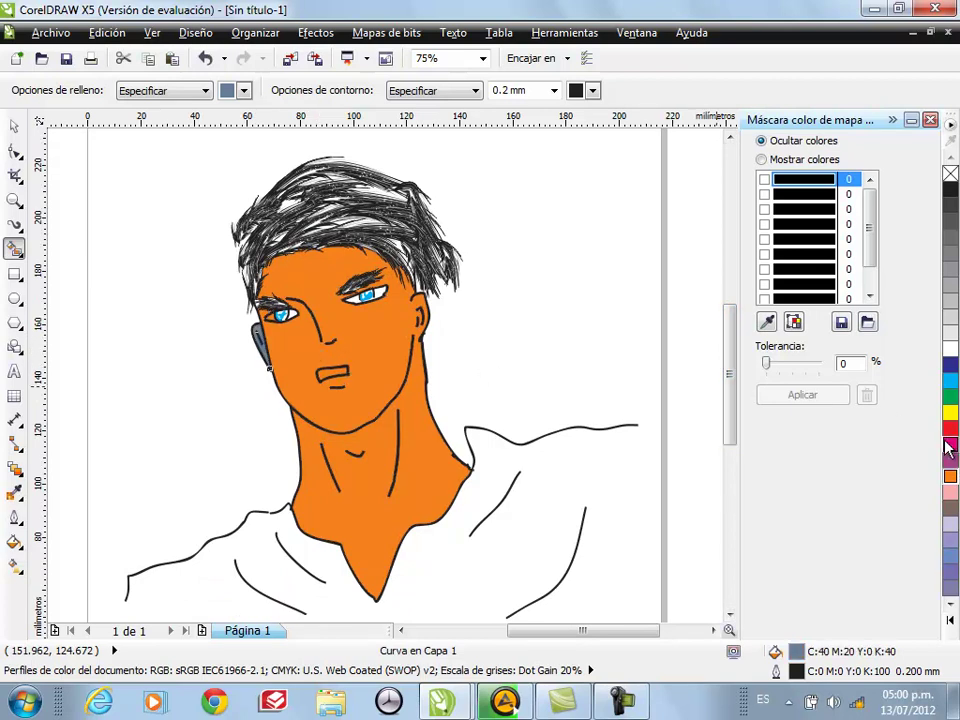
left_click(950, 477)
left_click_drag(731, 410, 731, 427)
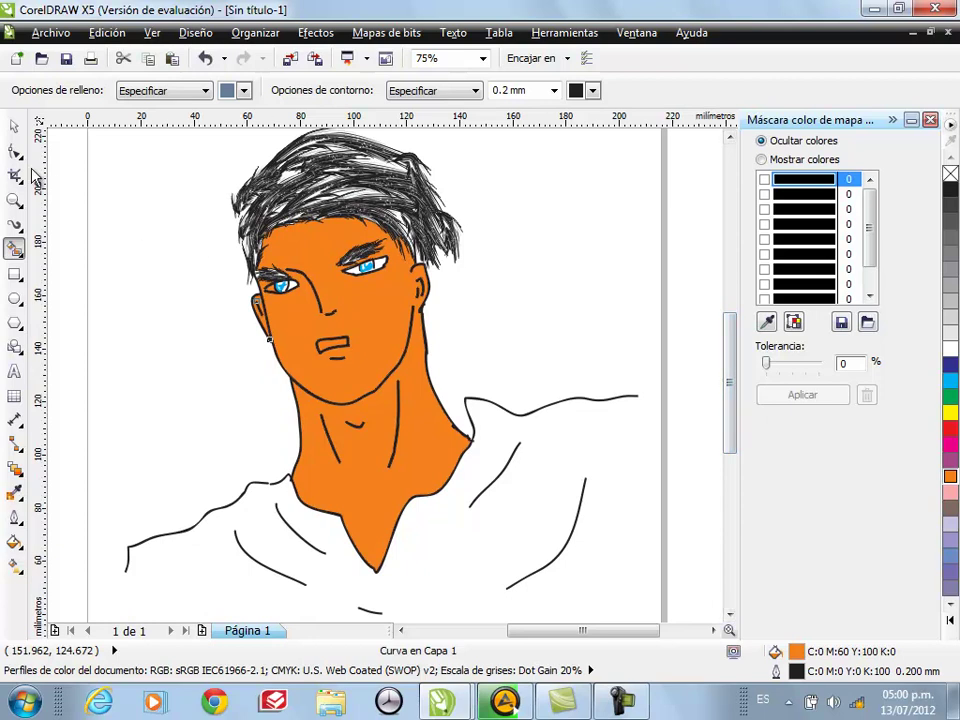
left_click(951, 350)
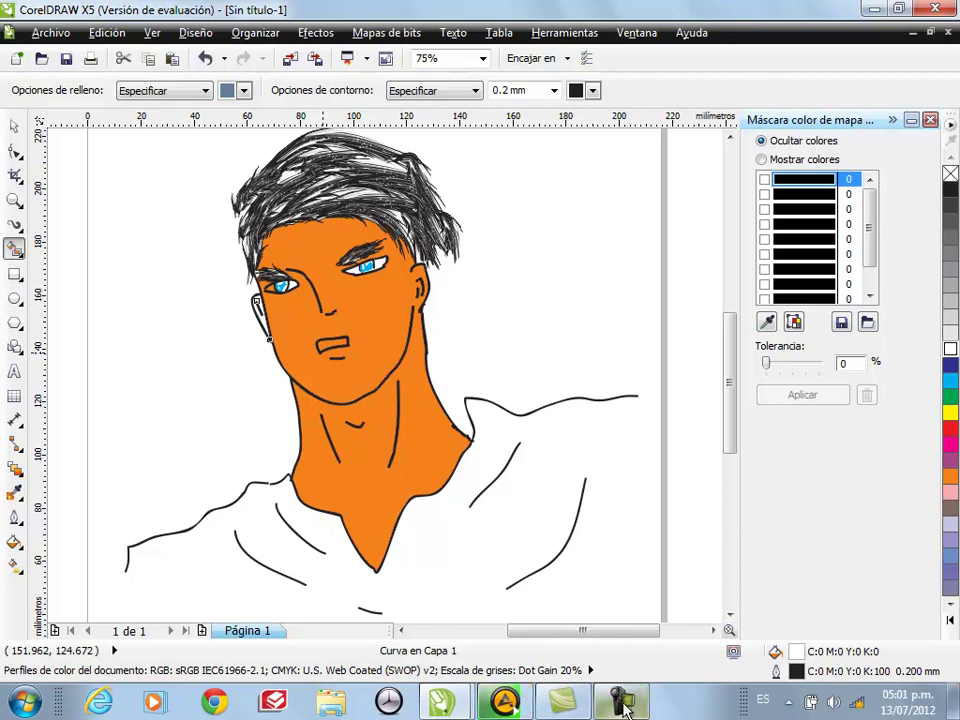
mouse_move(622, 705)
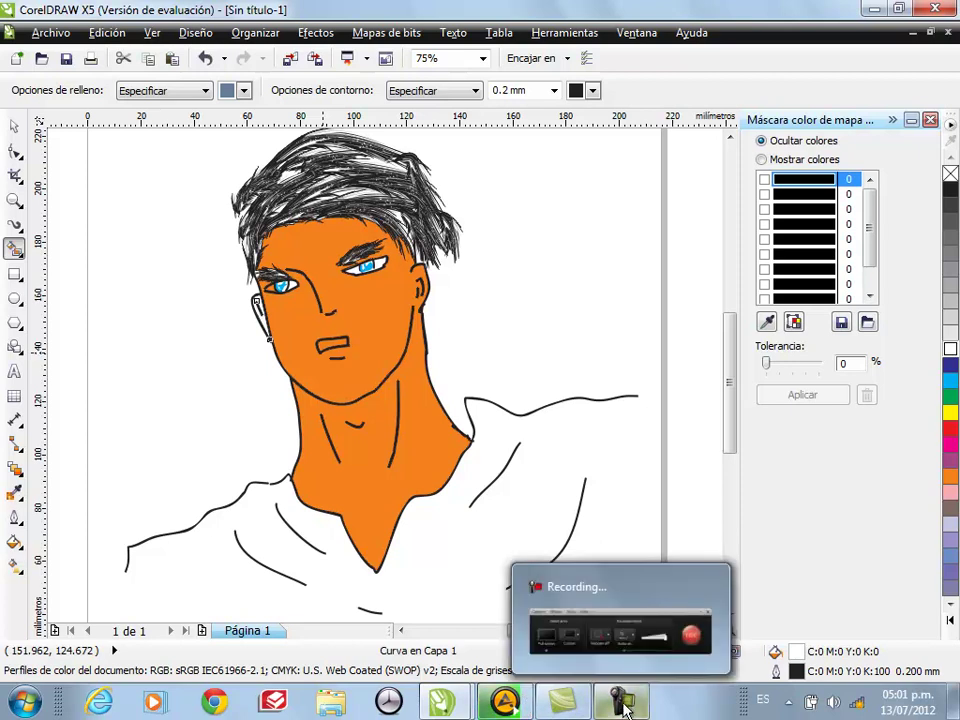
left_click(692, 640)
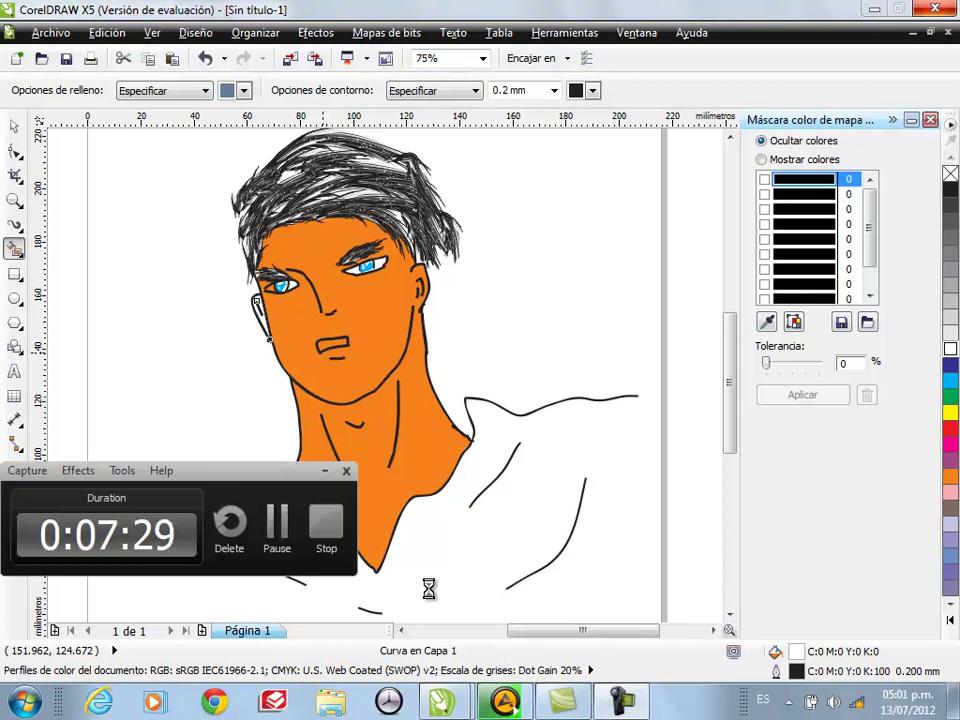